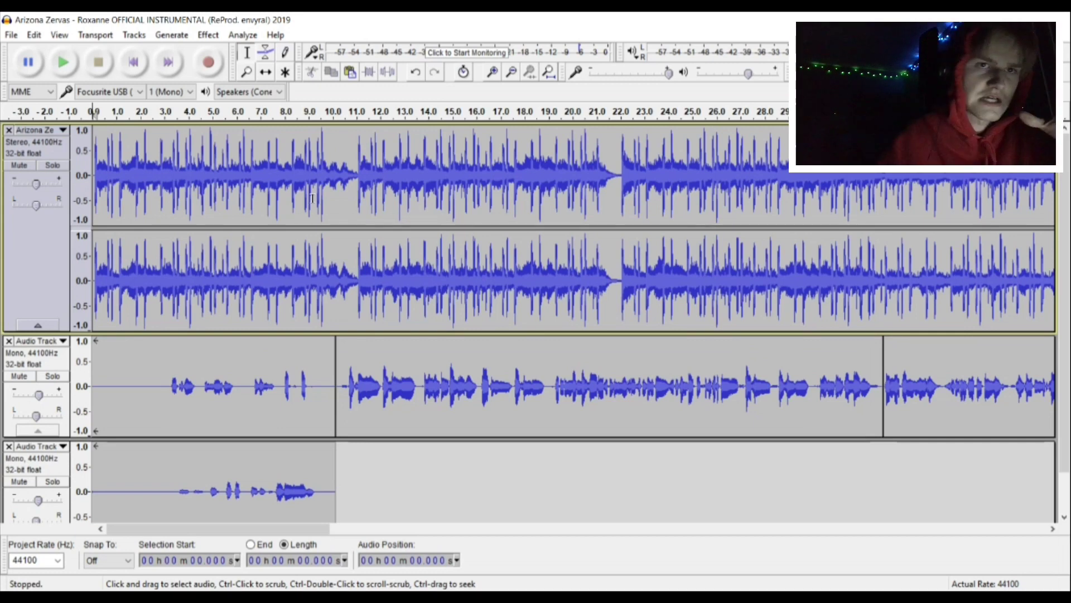
click(378, 272)
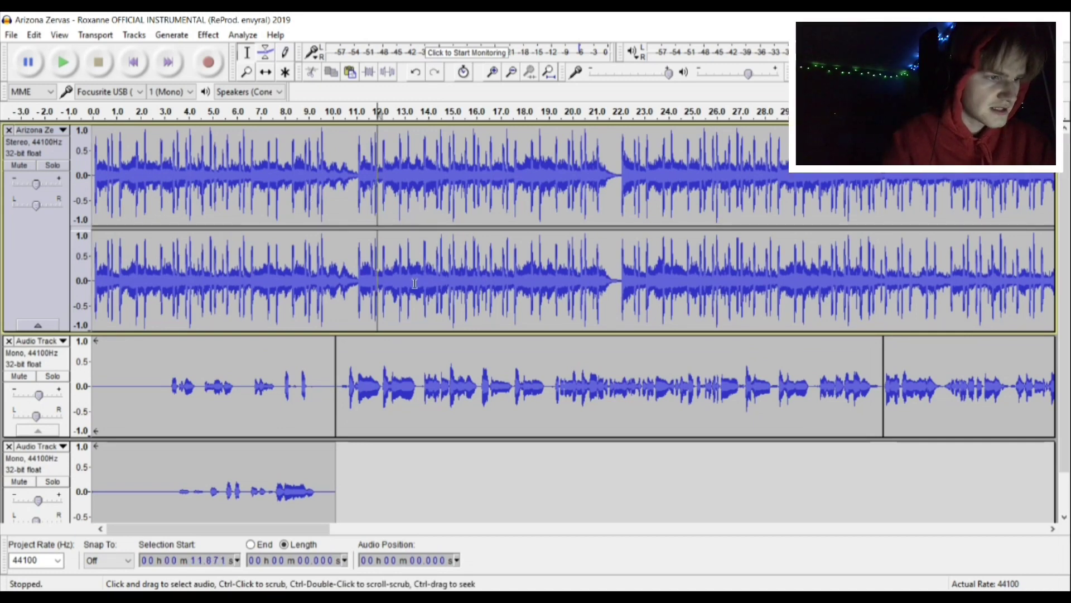
scroll(441, 317, down, 1)
click(370, 326)
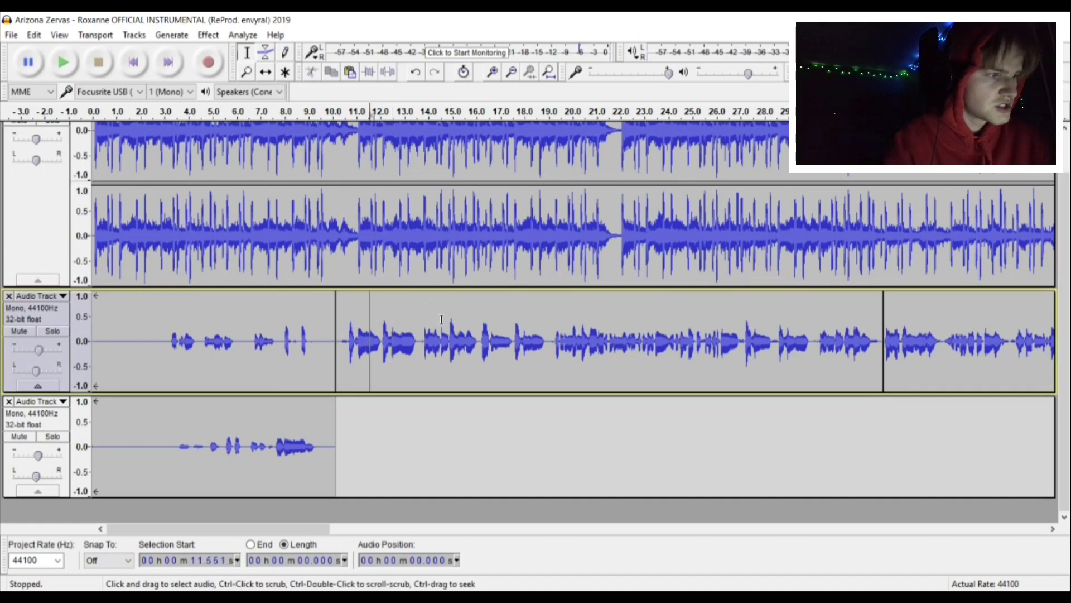
scroll(451, 323, up, 1)
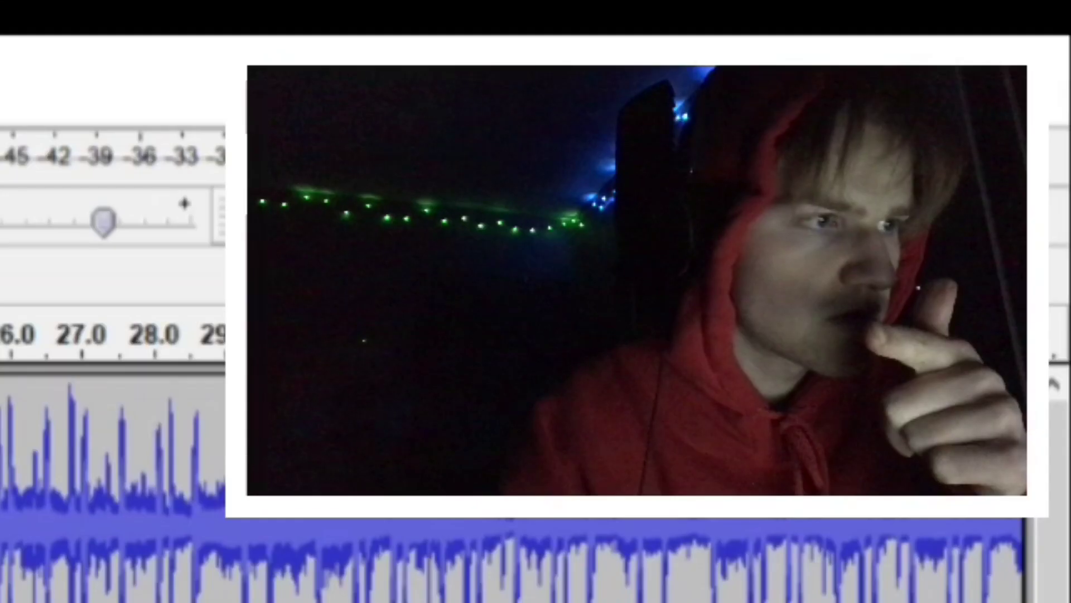
click(208, 35)
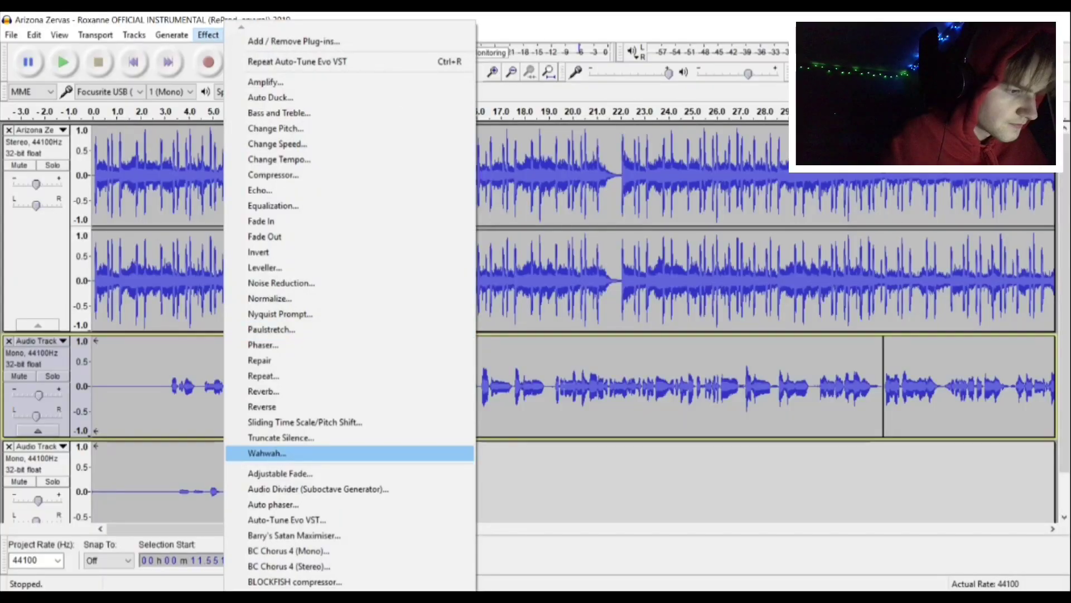
mouse_move(350, 589)
scroll(290, 522, down, 2)
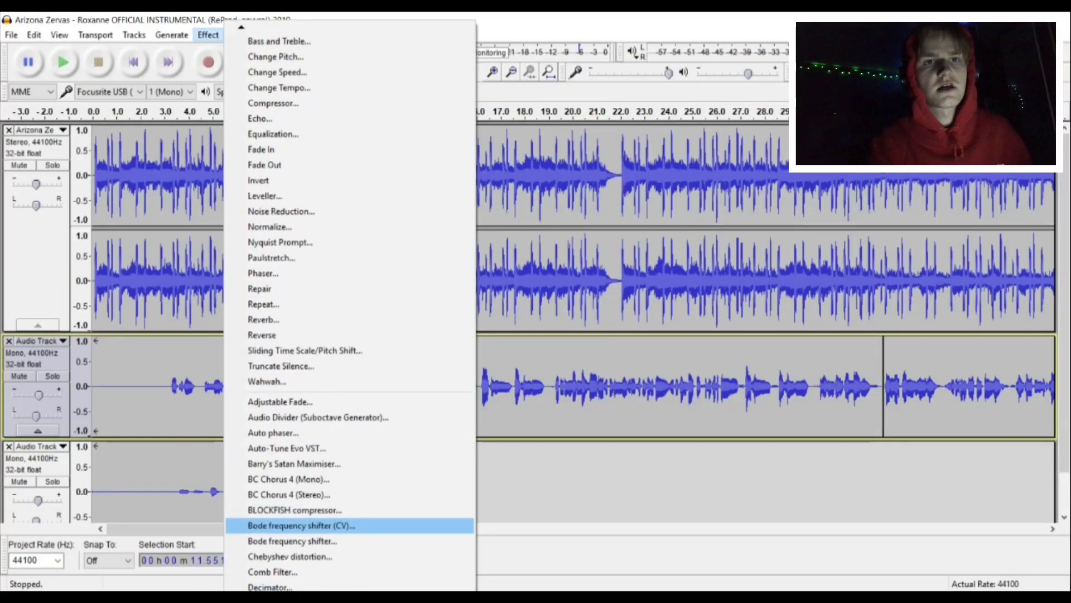
click(253, 168)
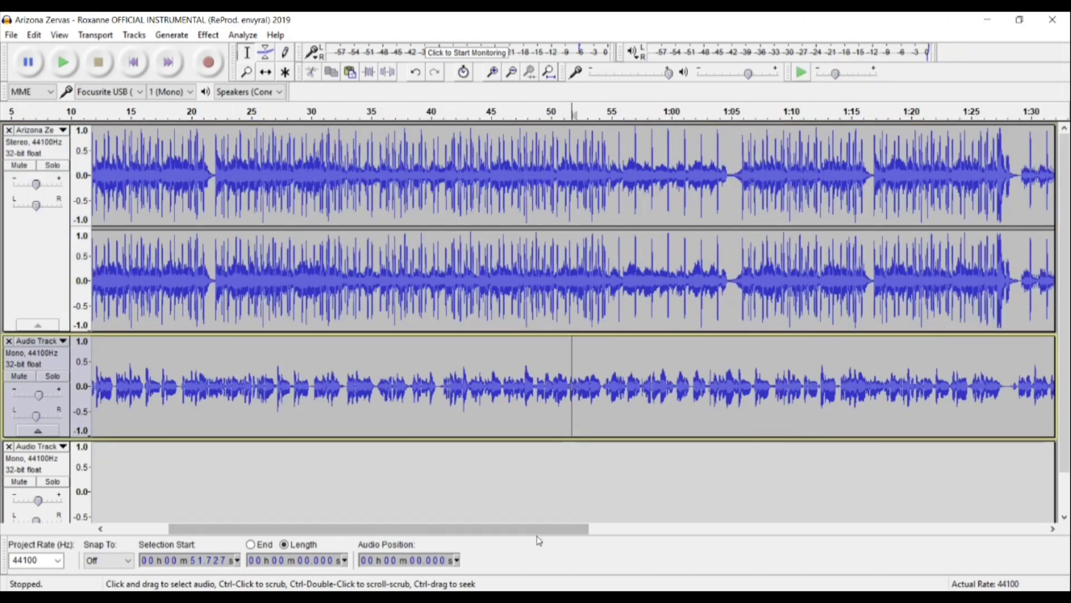
drag(537, 533, 435, 527)
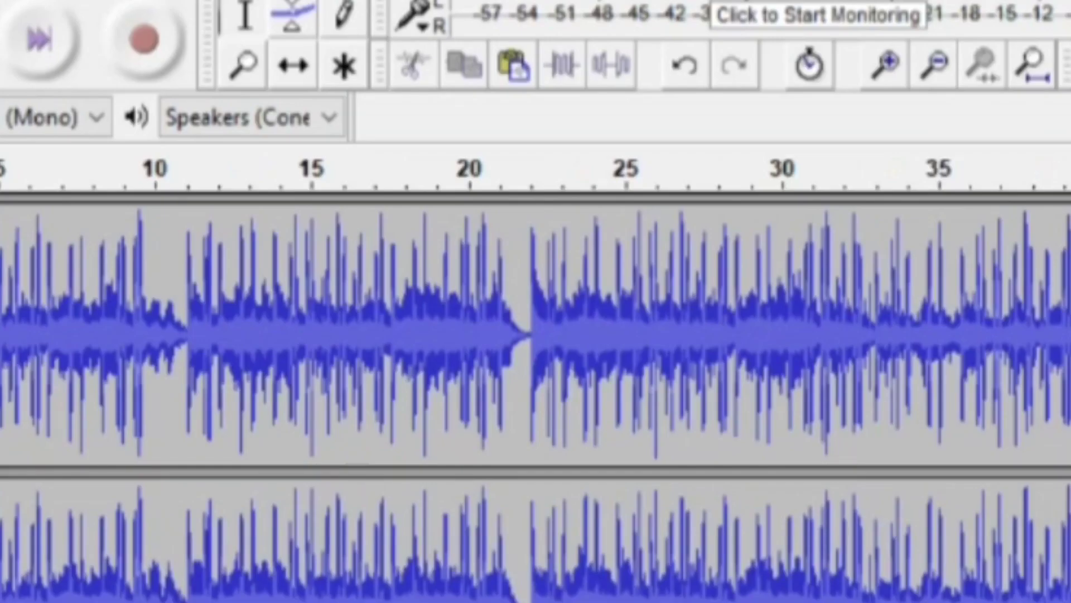
click(218, 1)
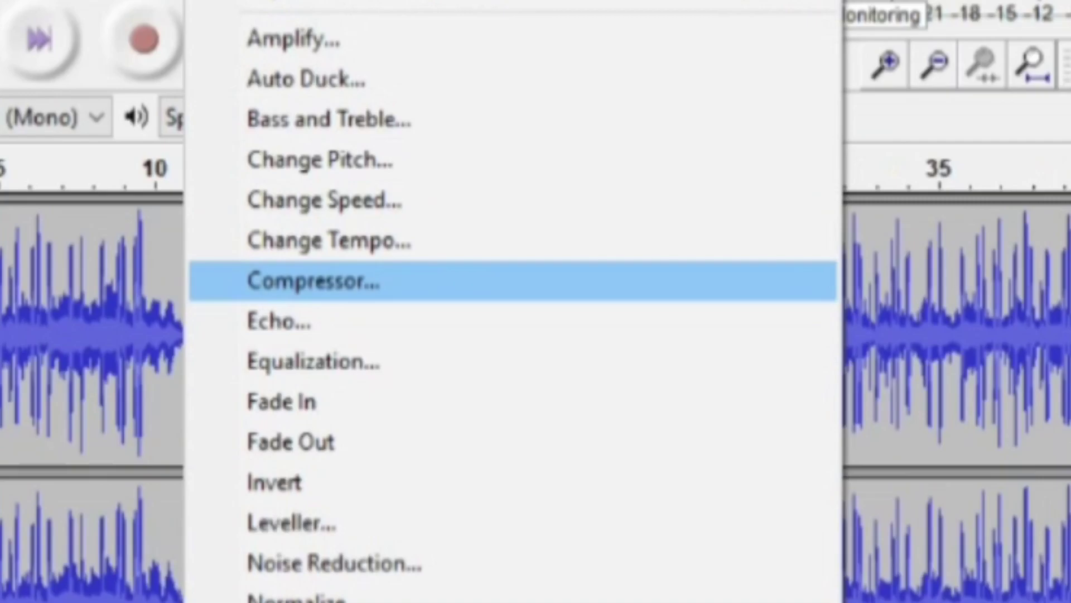
click(363, 280)
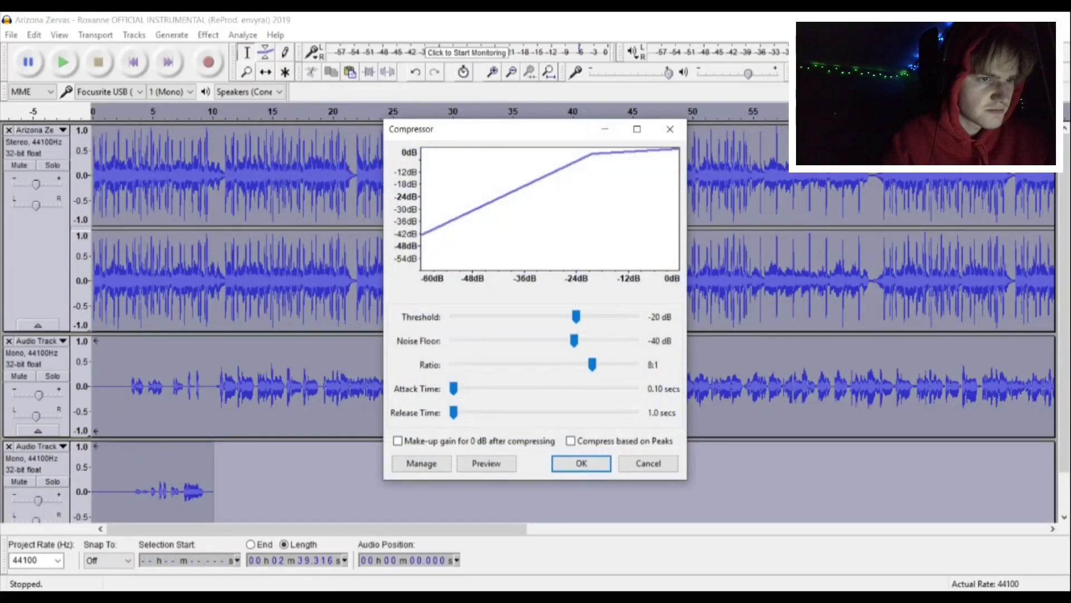
click(649, 463)
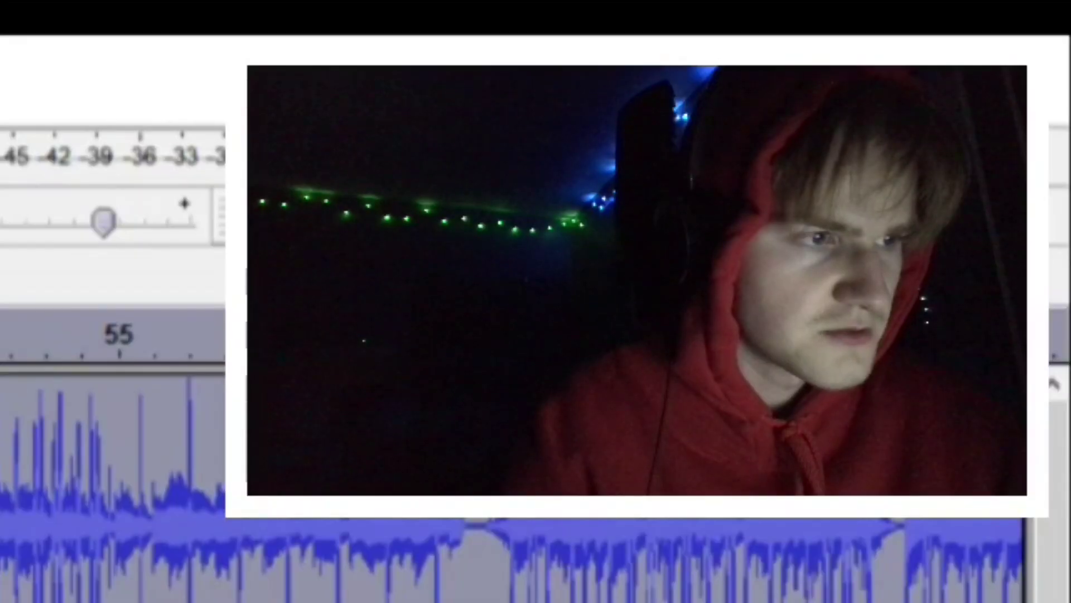
click(311, 206)
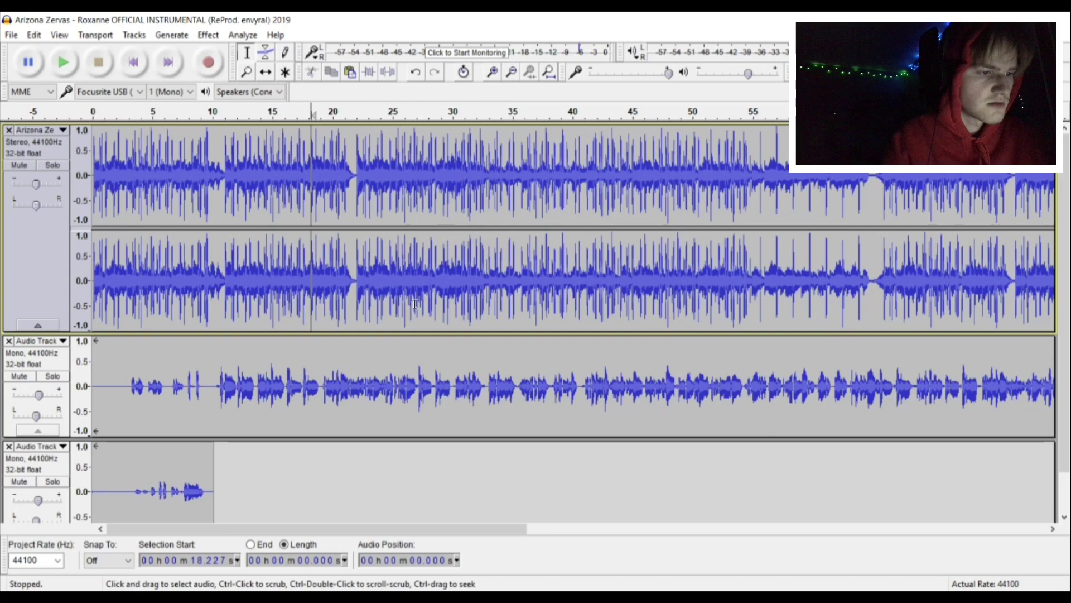
Normalize the whole first vocal track to a maximum amplitude of -1.0 dB with DC offset removal enabled
double_click(399, 365)
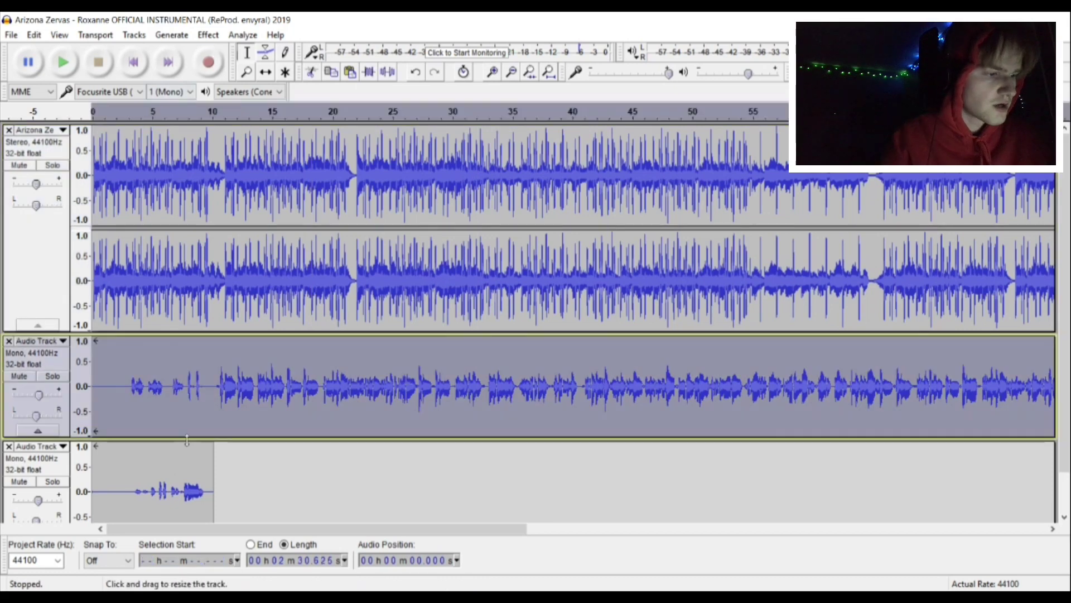
click(208, 35)
click(288, 278)
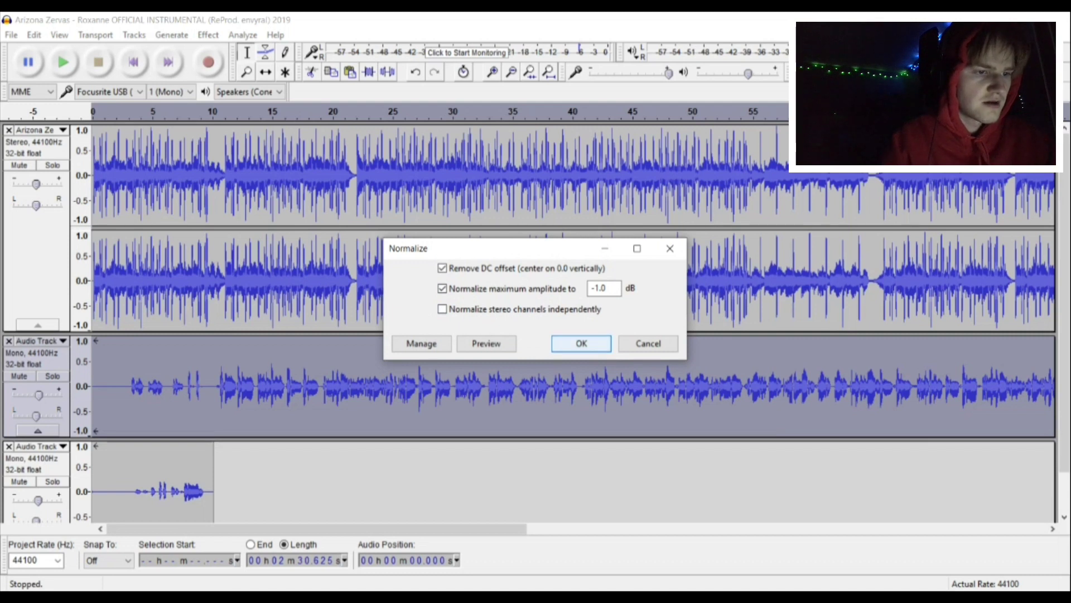
click(593, 342)
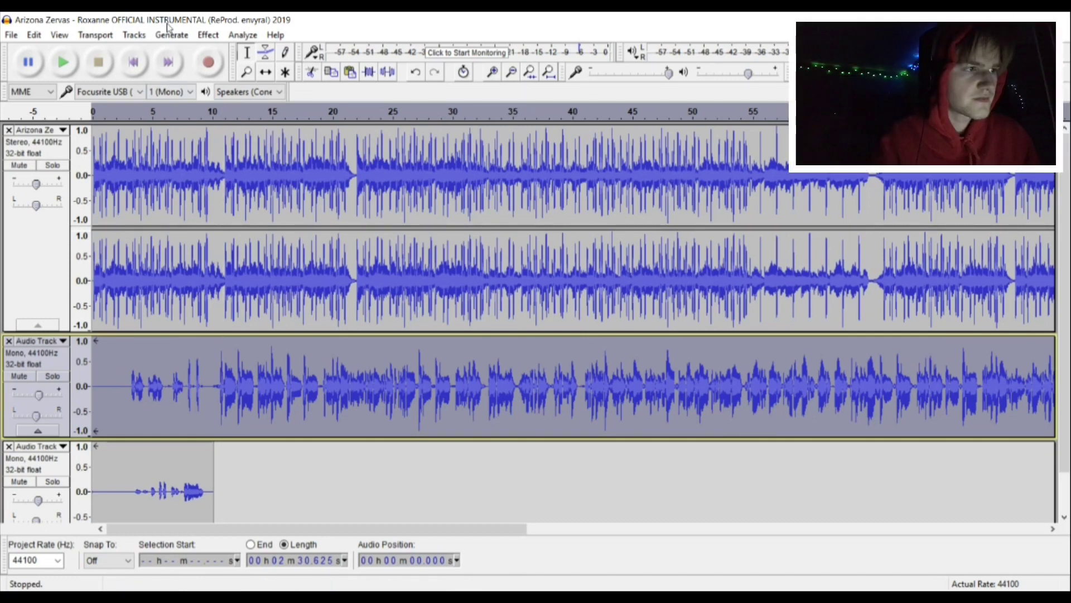
Compress the first vocal track with threshold -20 dB, noise floor -40 dB, ratio 8:1, attack 0.10 secs and release 1.0 secs
click(211, 35)
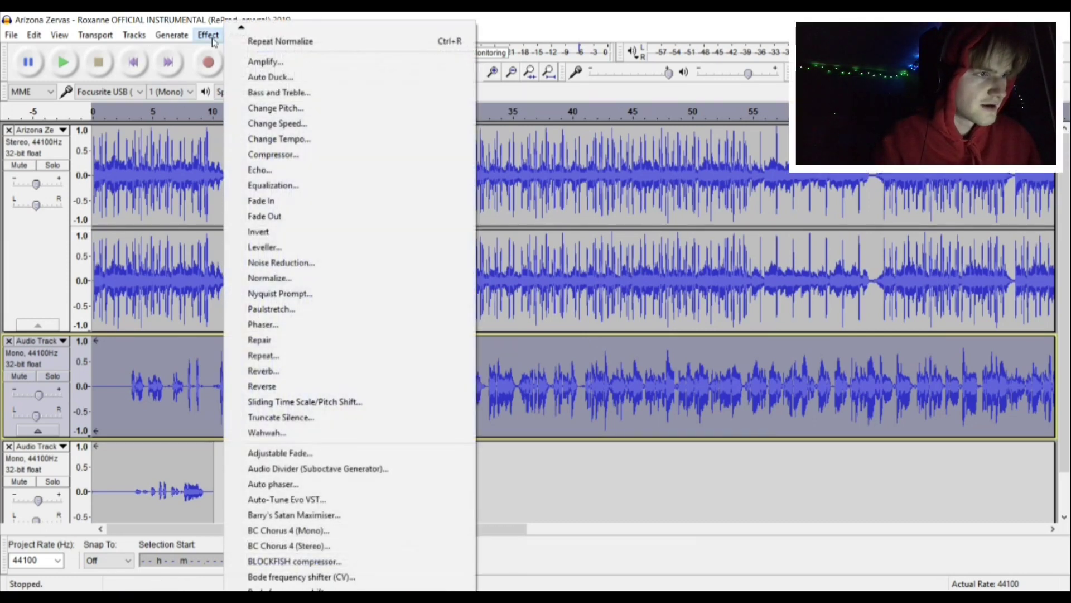
click(296, 168)
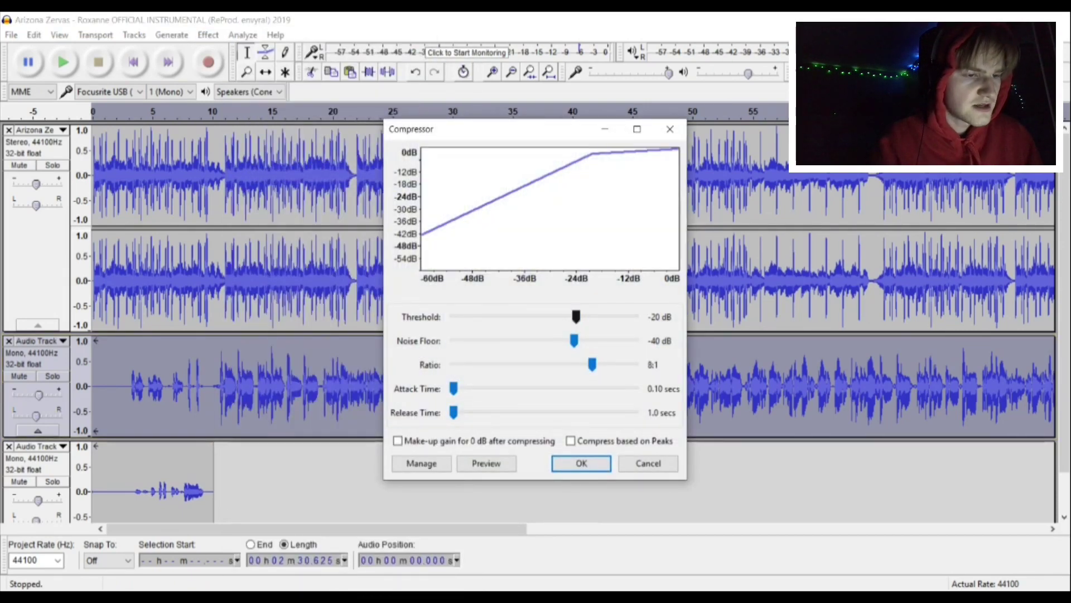
drag(576, 317, 592, 317)
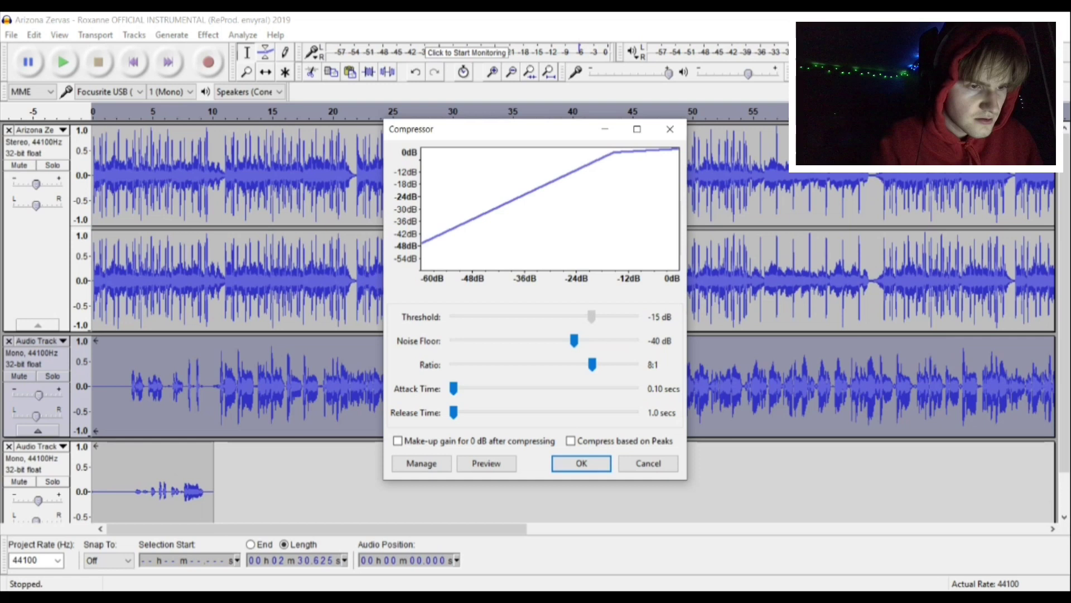
key(Right)
key(Right)
key(Right)
key(Left)
key(Left)
key(Left)
key(Left)
key(Left)
key(Left)
key(Left)
key(Left)
key(Left)
key(Left)
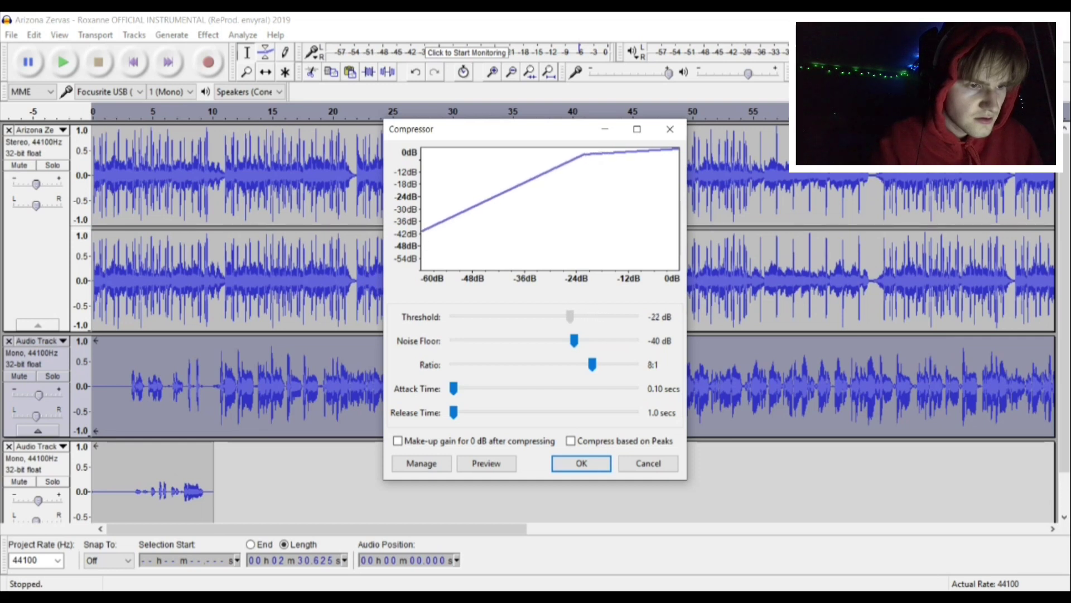
key(Right)
key(Right)
key(Right)
key(Left)
key(Left)
key(Right)
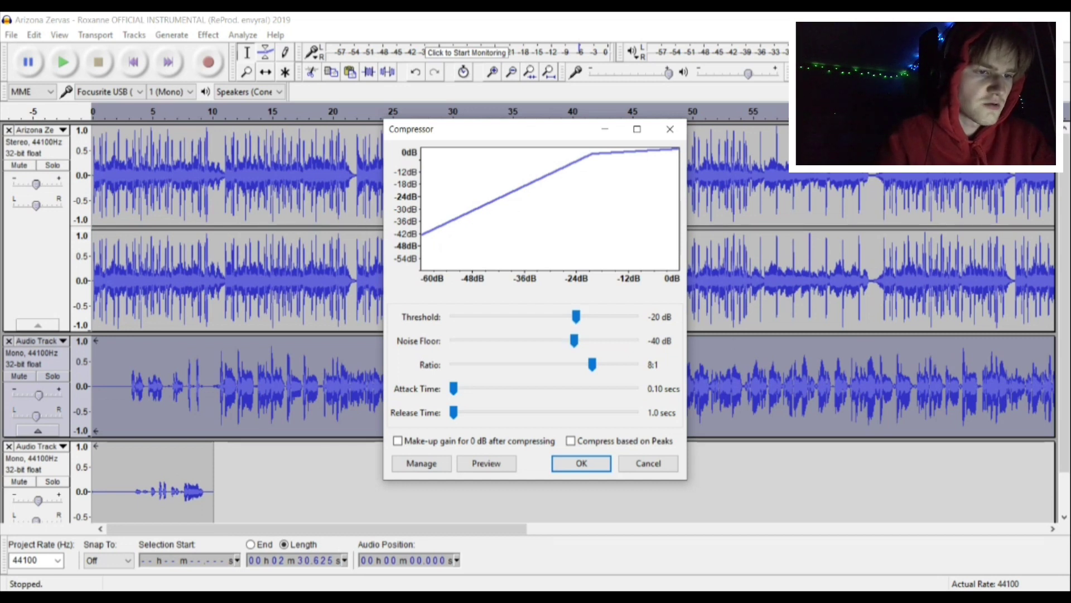
click(582, 463)
click(363, 385)
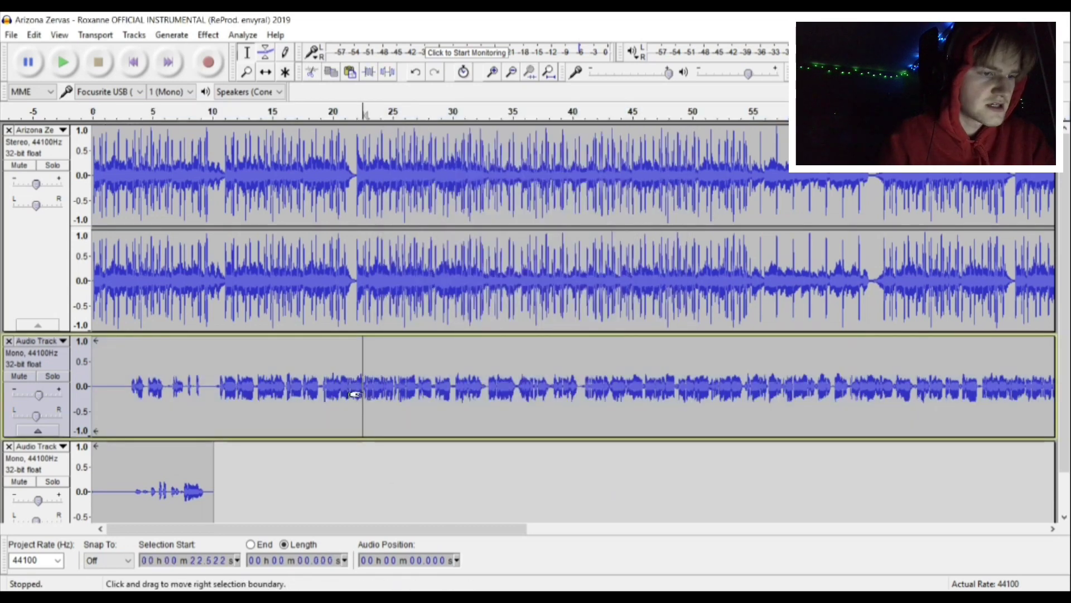
click(713, 384)
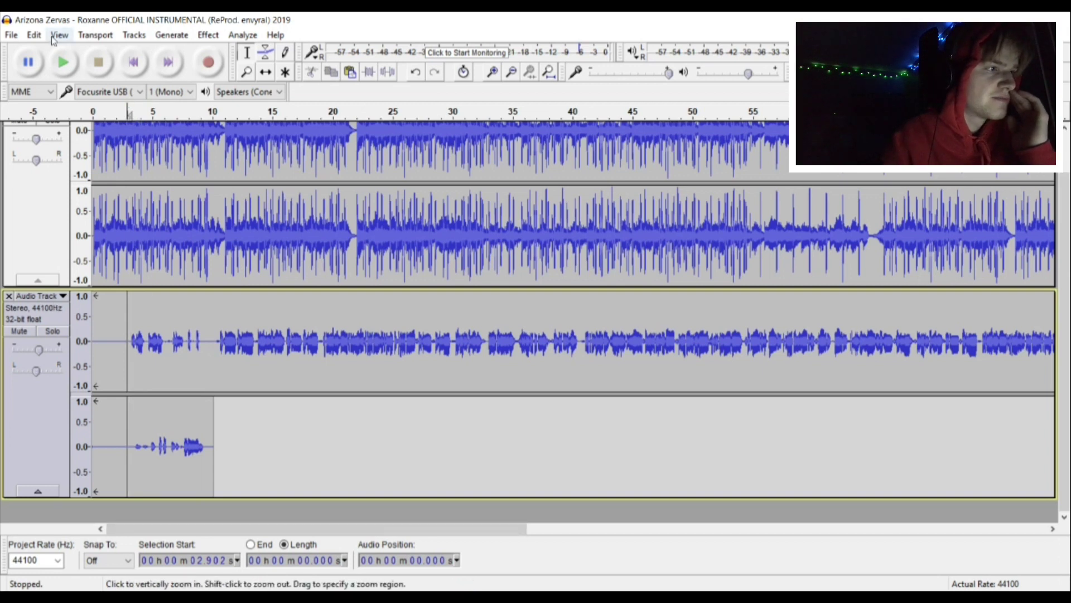
click(34, 35)
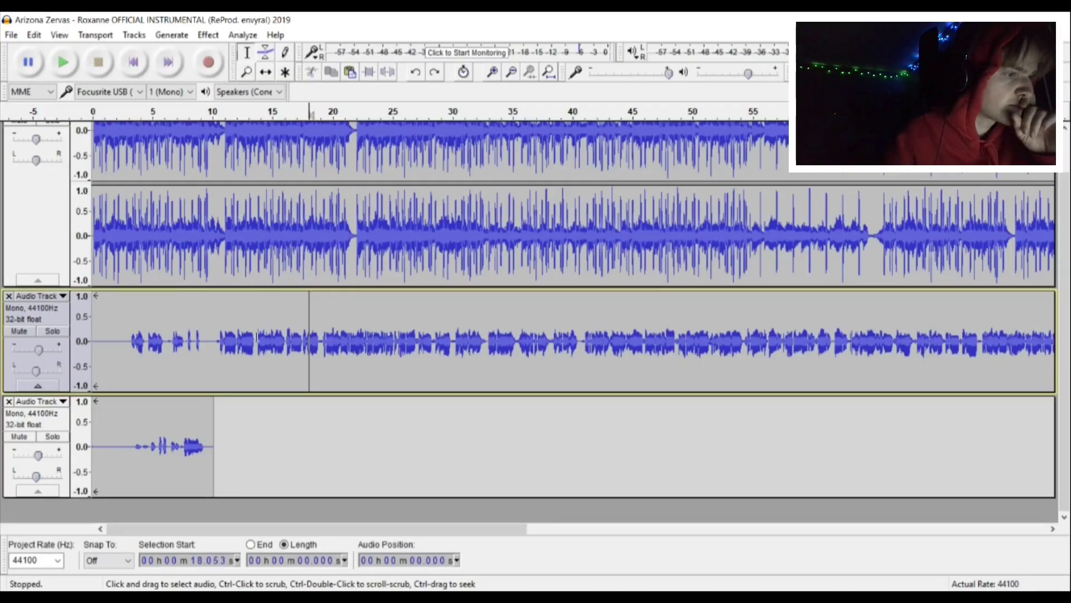
Select the whole first vocal track and apply Auto-Tune Evo VST to it
double_click(257, 337)
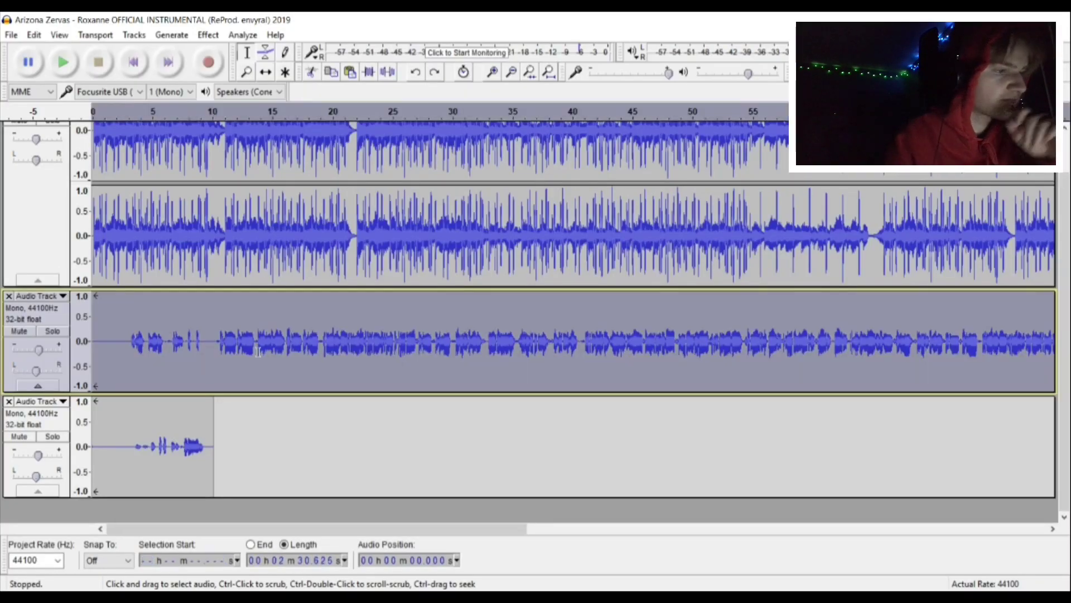
click(217, 34)
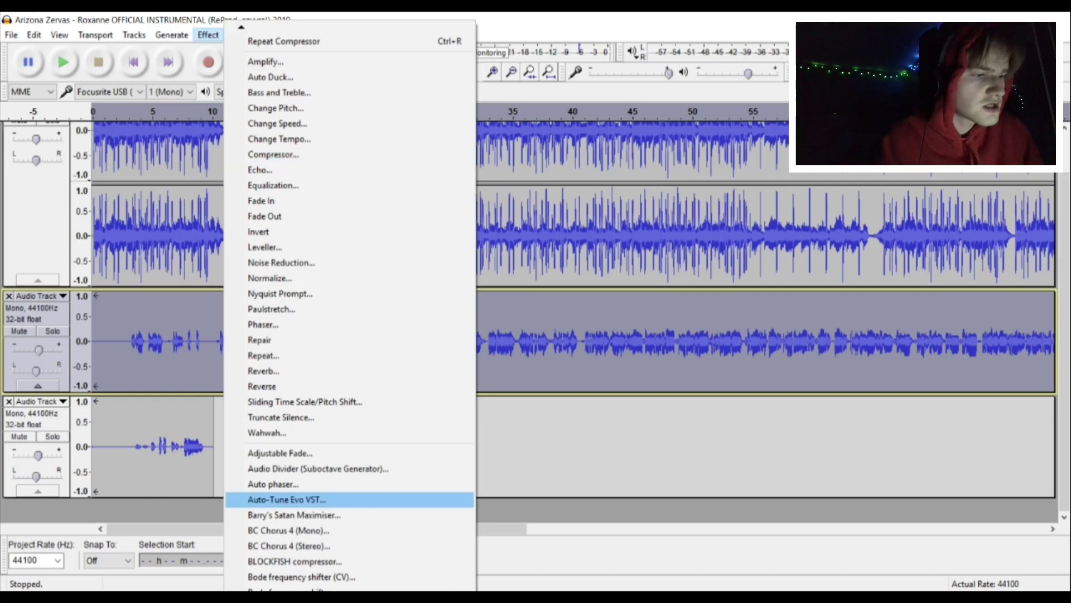
key(Return)
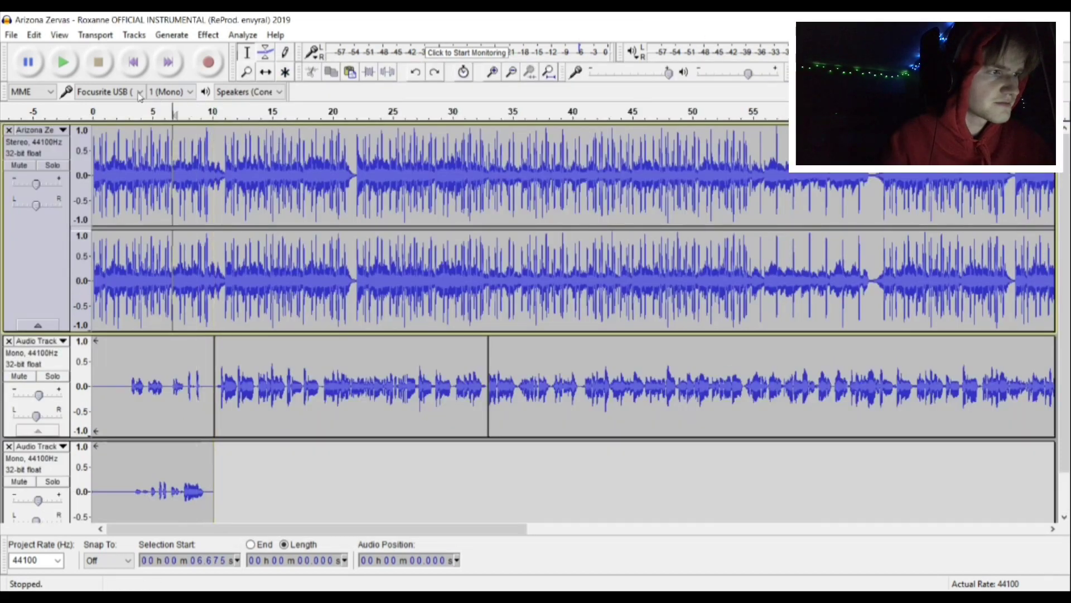
Play the mix with the unprocessed vocals from about 10 seconds and stop playback
click(214, 112)
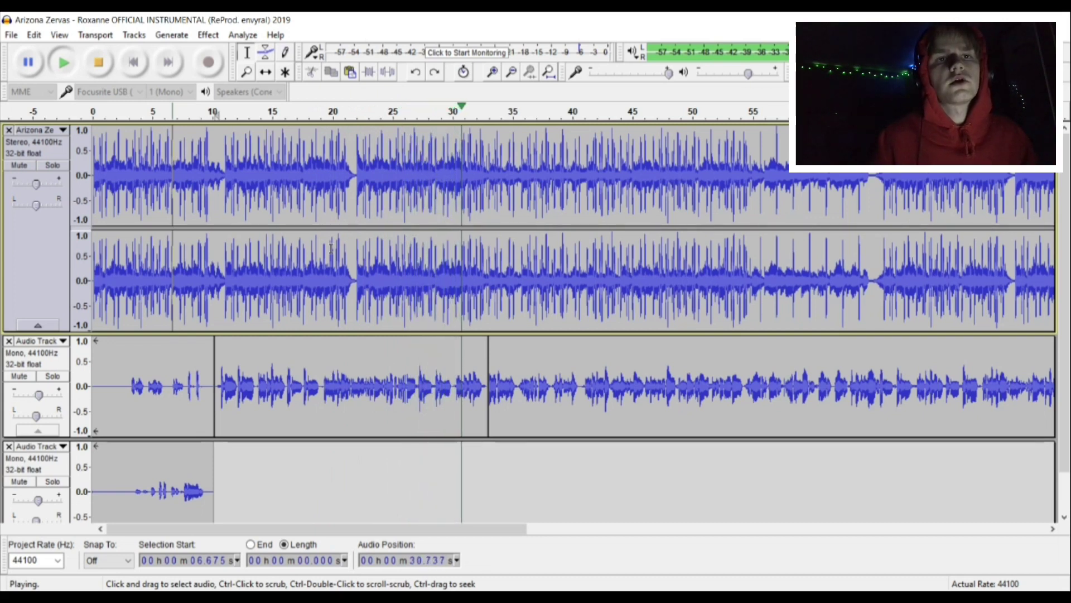
key(space)
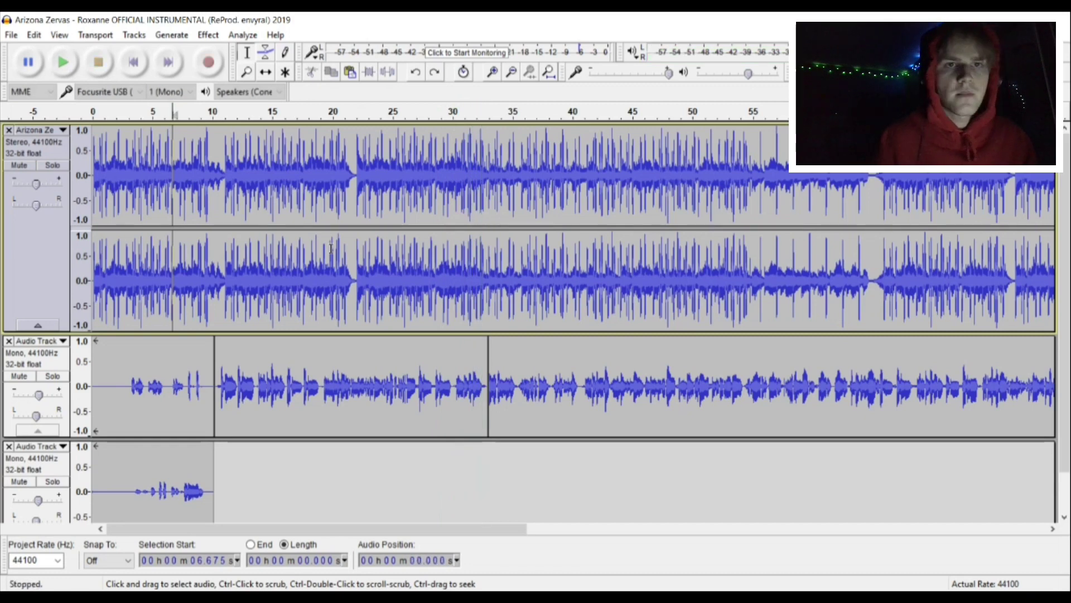
Redo the undone effects on the first vocal track
click(37, 35)
click(45, 20)
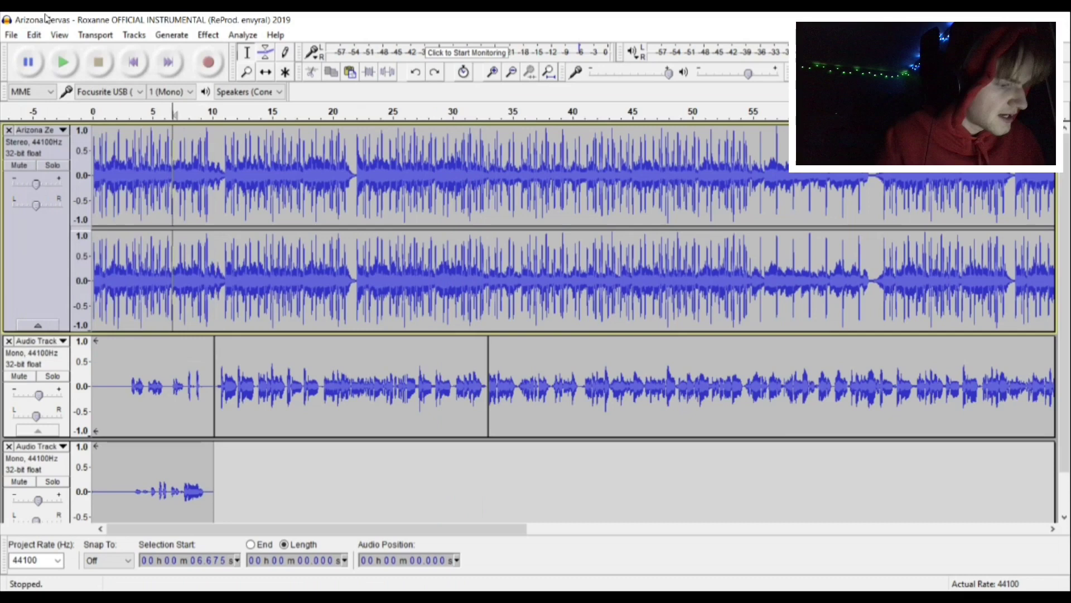
key(ctrl+y)
key(ctrl+y)
key(ctrl+y)
key(ctrl+y)
key(ctrl+y)
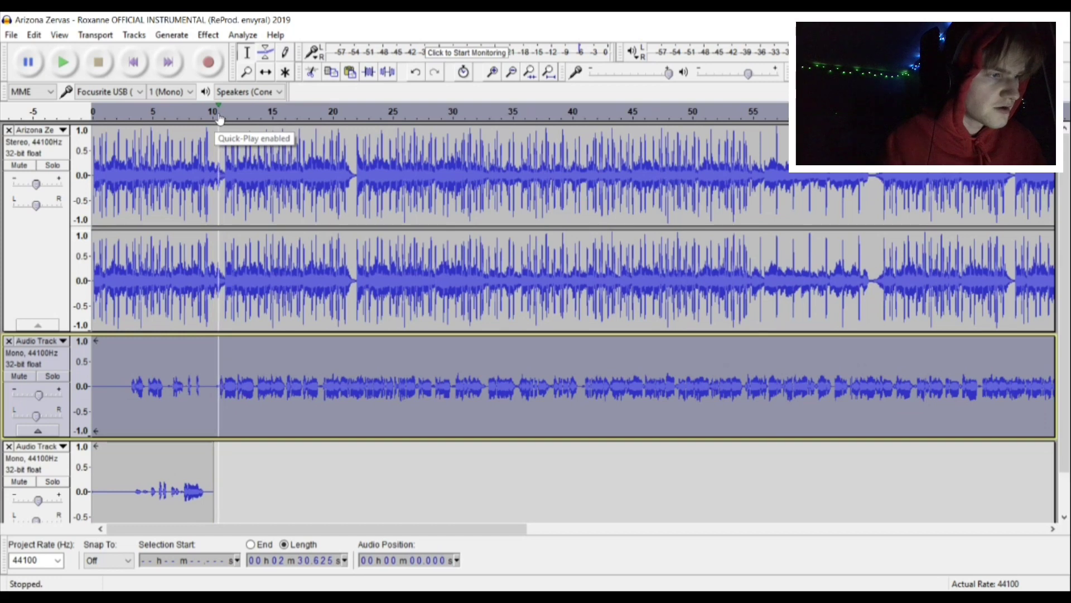
Play the processed mix from about 10 seconds at a higher playback volume and slightly raise the first vocal track's gain
click(219, 117)
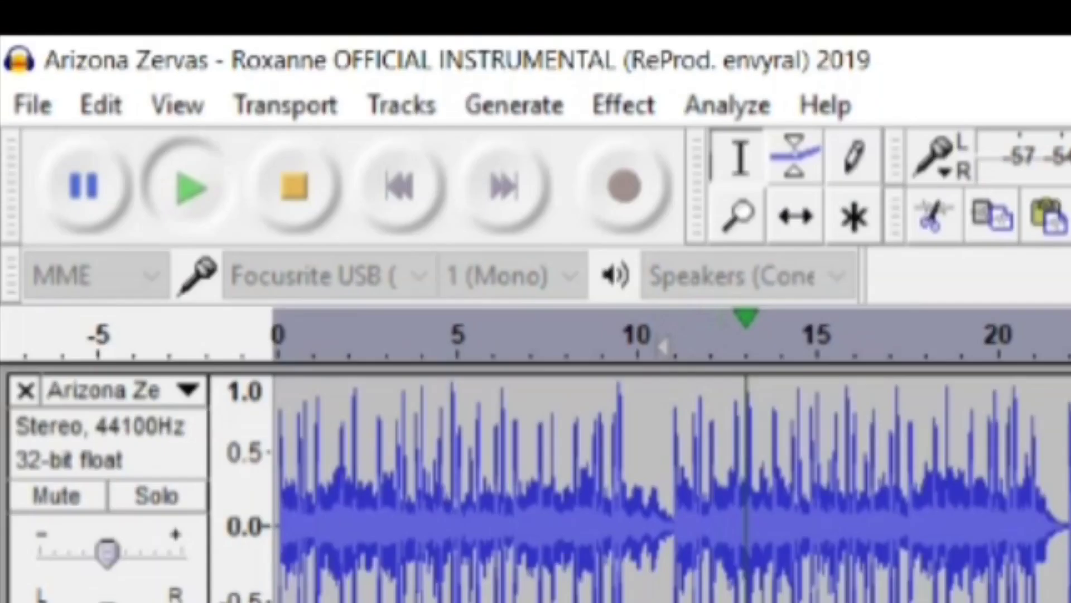
key(XF86AudioRaiseVolume)
key(XF86AudioRaiseVolume)
key(XF86AudioRaiseVolume)
key(XF86AudioRaiseVolume)
key(XF86AudioRaiseVolume)
key(XF86AudioRaiseVolume)
key(XF86AudioRaiseVolume)
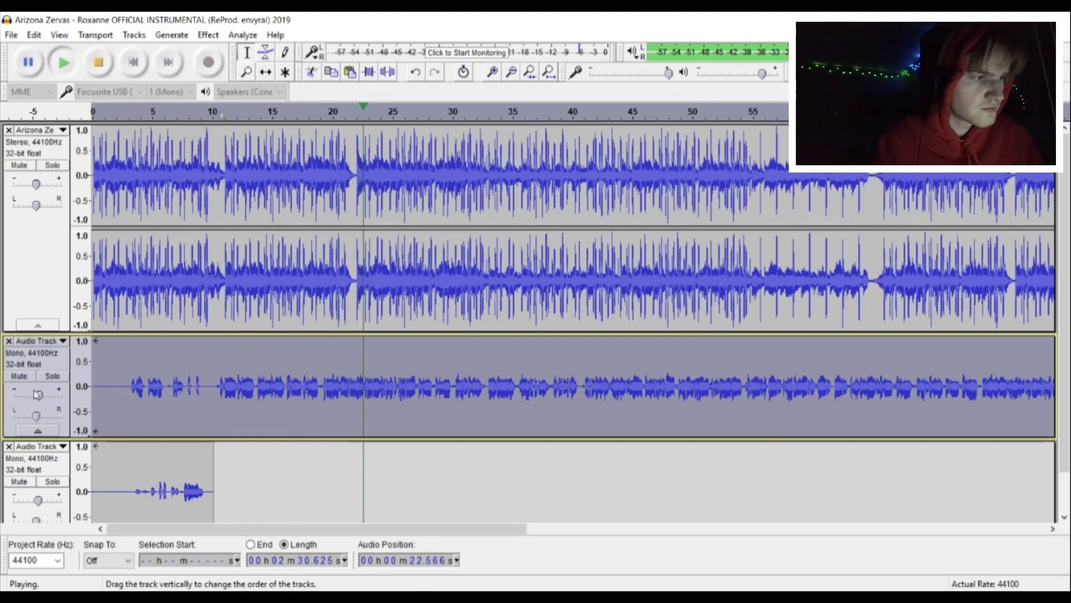
drag(38, 394, 40, 394)
key(space)
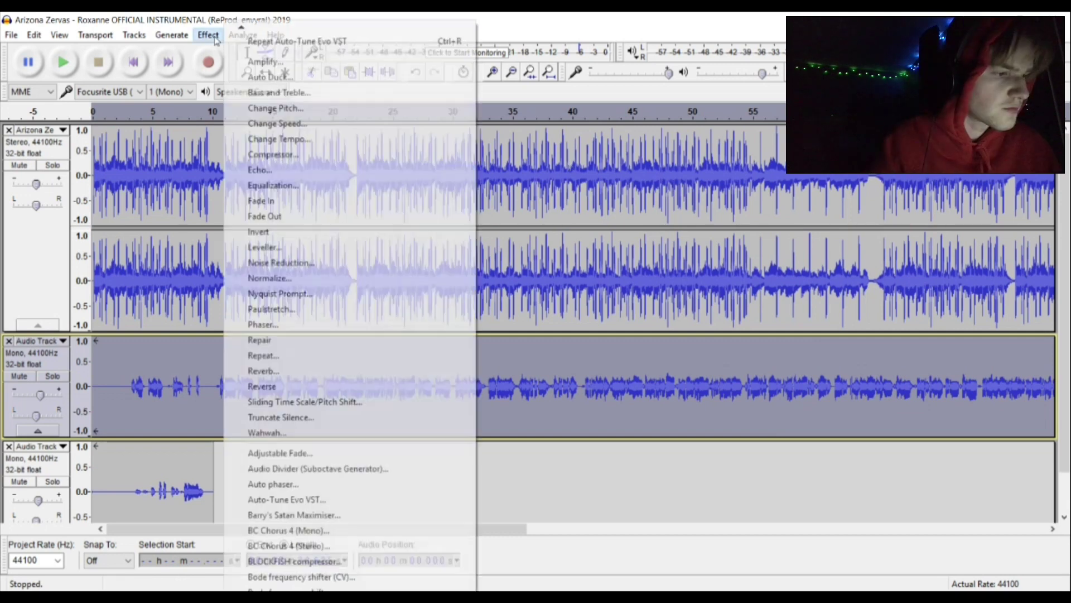
Apply a High Pass Filter with a rolloff of 6 dB per octave to the selected vocal track
key(alt+c)
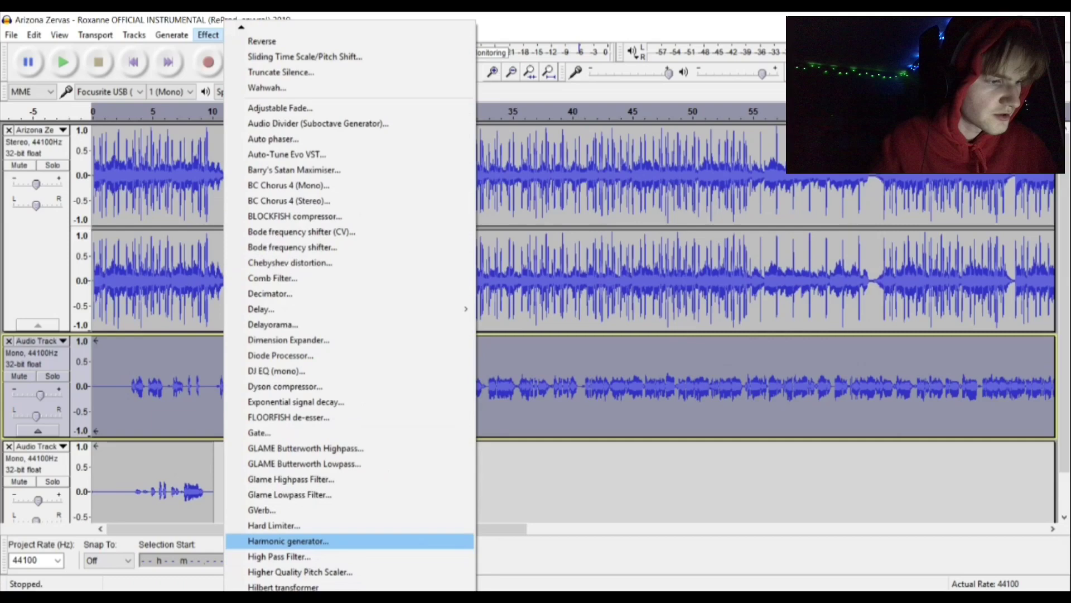
click(328, 556)
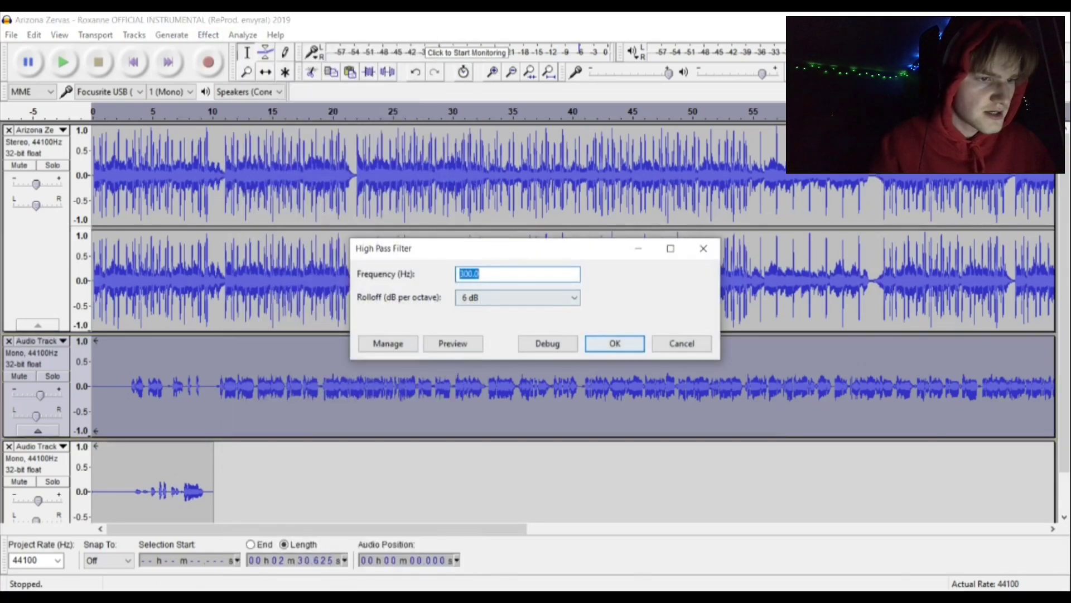
click(614, 343)
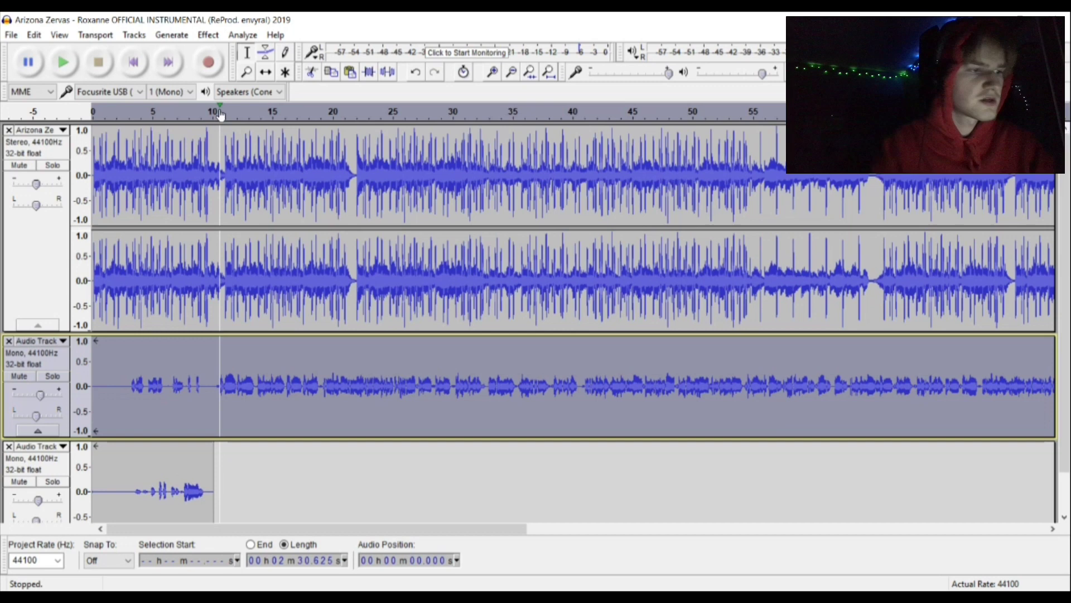
Apply Equalization with the 100Hz Rumble curve to the selected vocal track
click(208, 34)
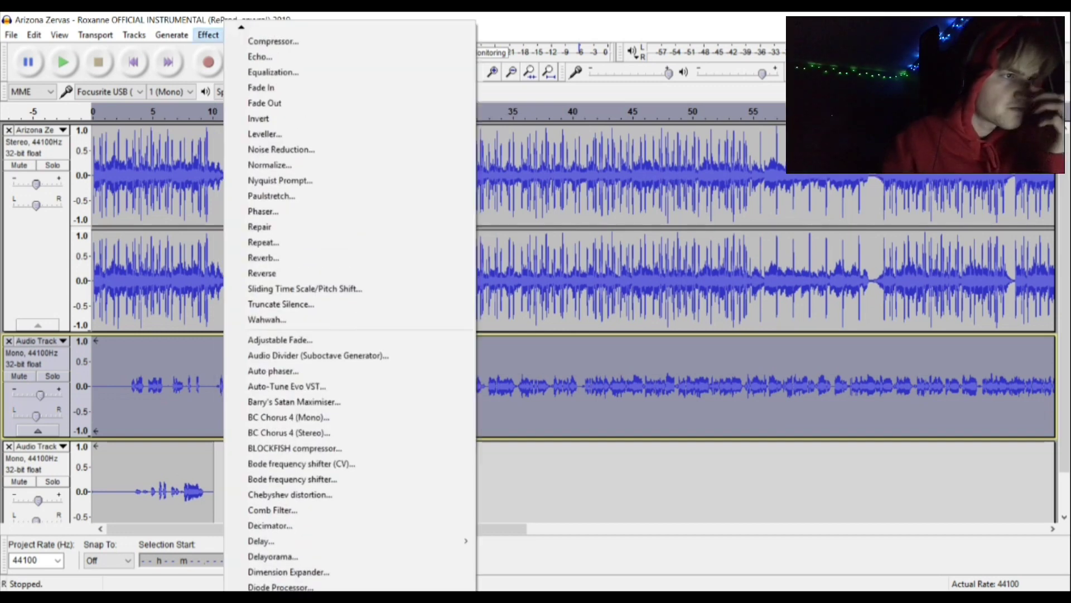
scroll(274, 111, up, 3)
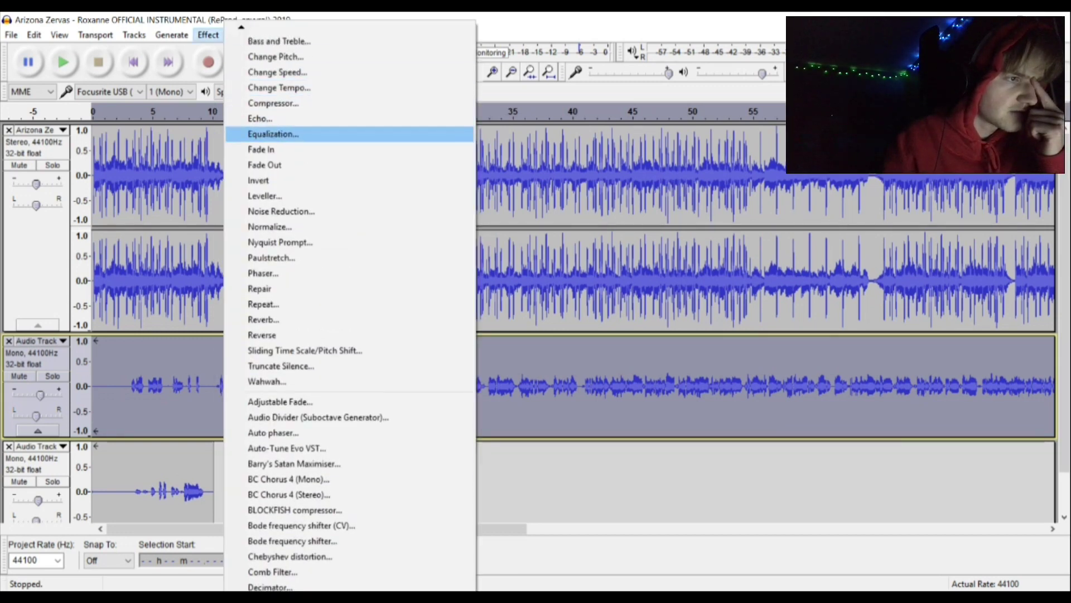
click(273, 131)
click(394, 458)
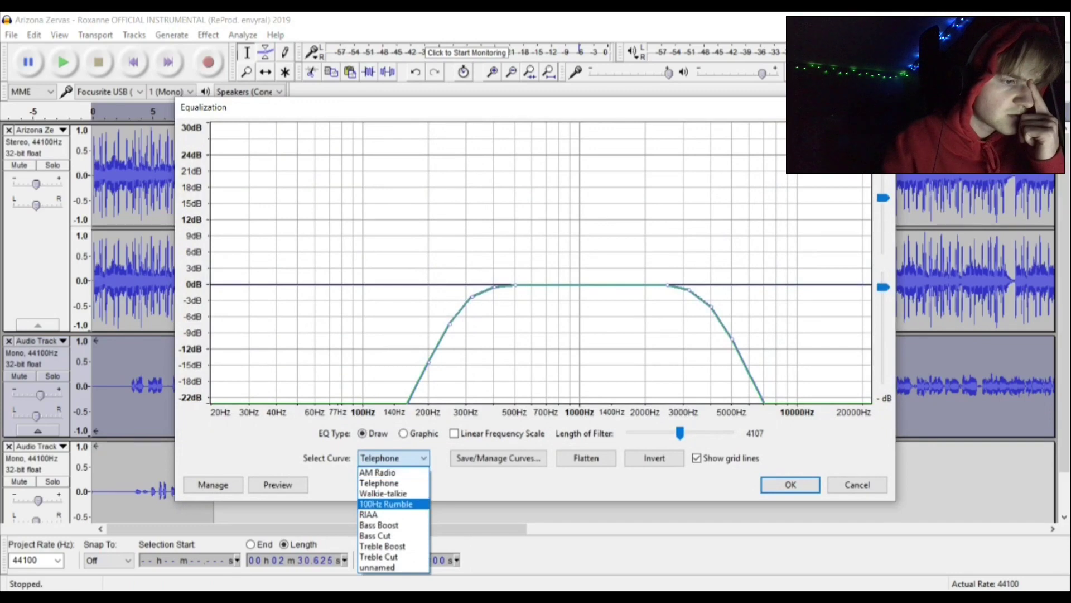
click(394, 504)
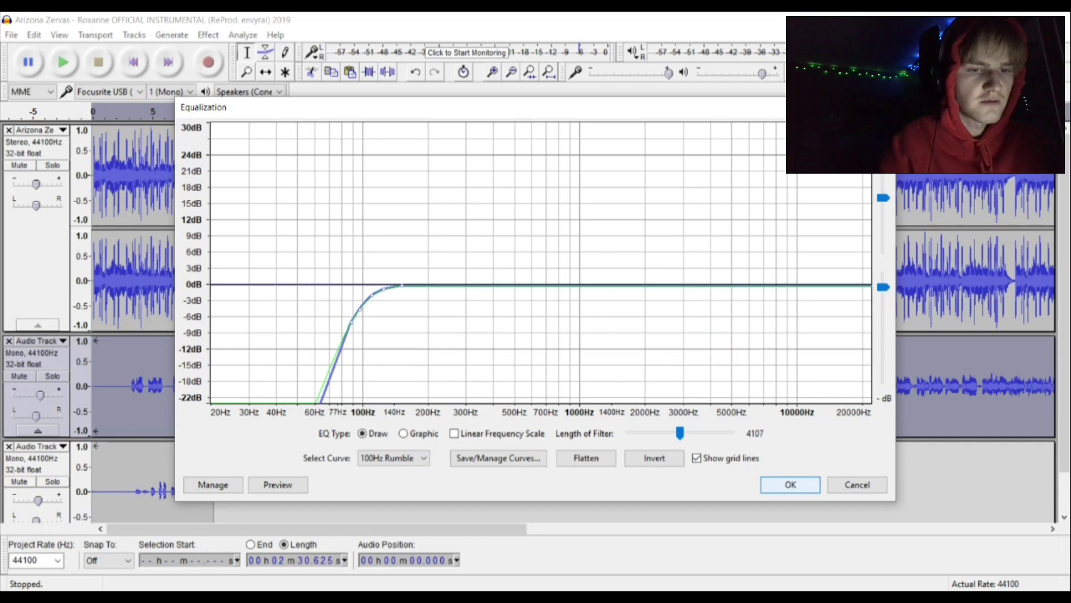
click(803, 485)
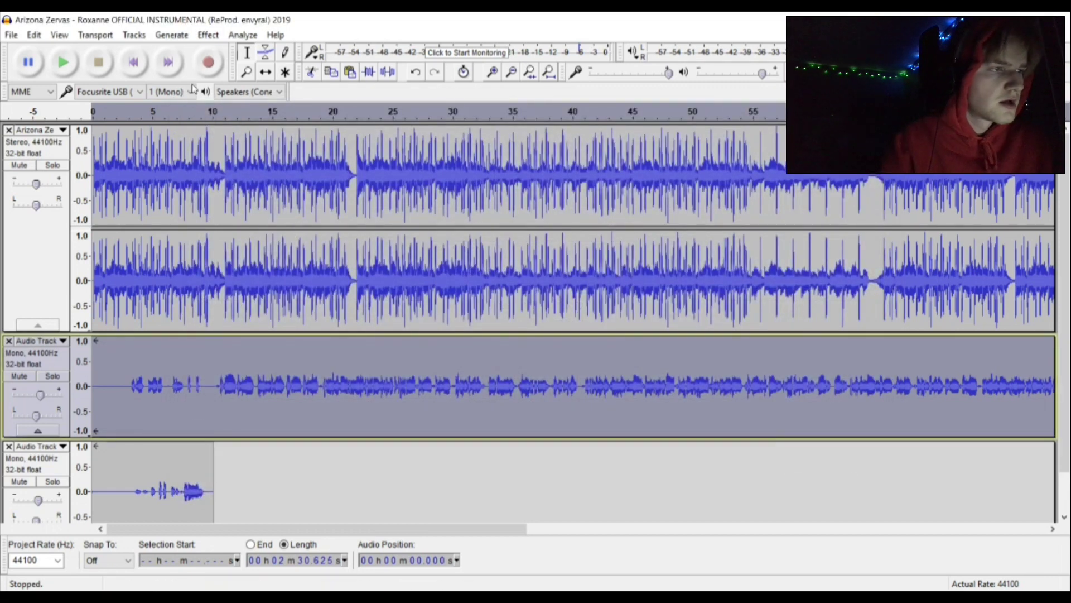
Open Equalization again for the vocal track and load the Treble Boost curve
click(207, 35)
click(272, 135)
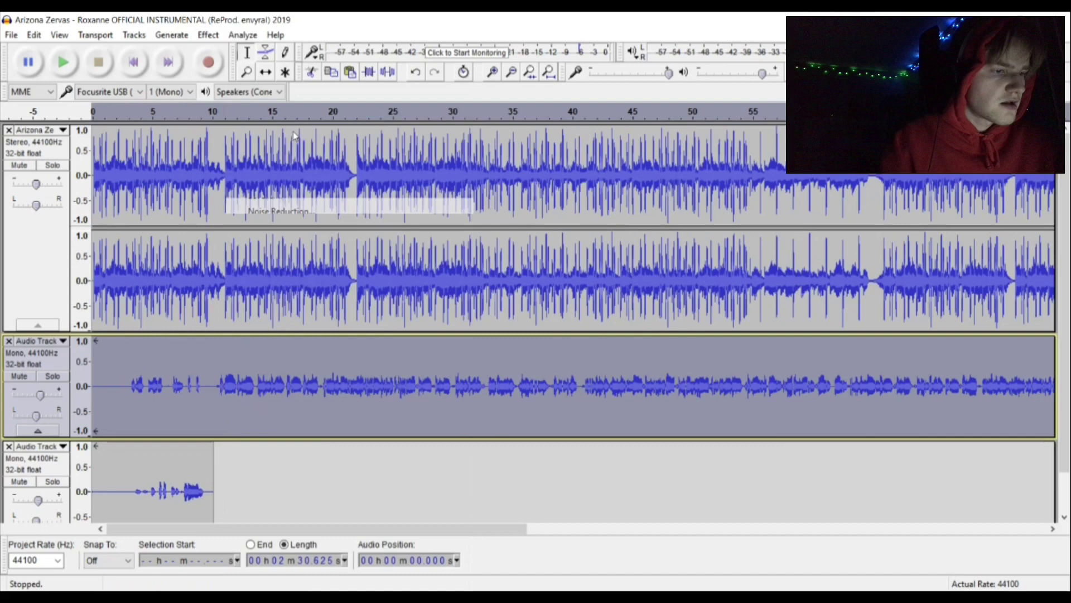
click(394, 458)
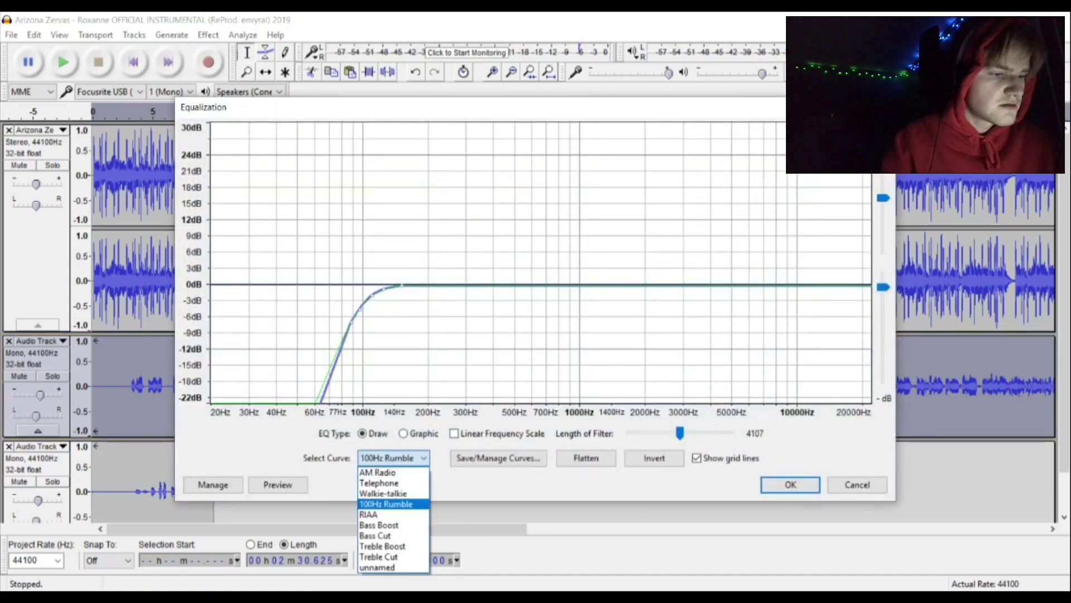
click(395, 567)
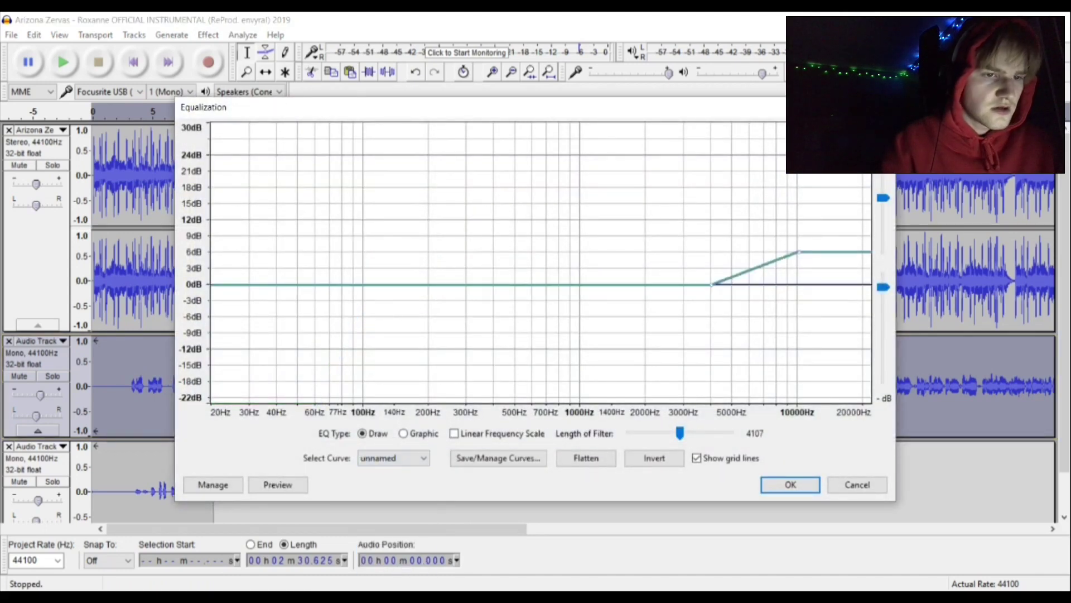
click(393, 458)
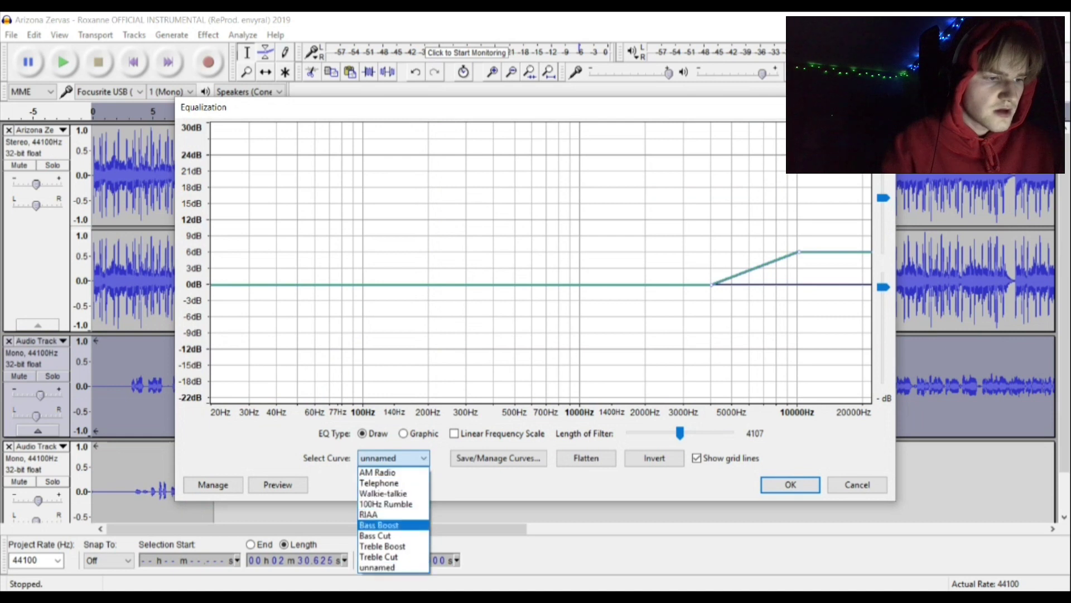
click(382, 545)
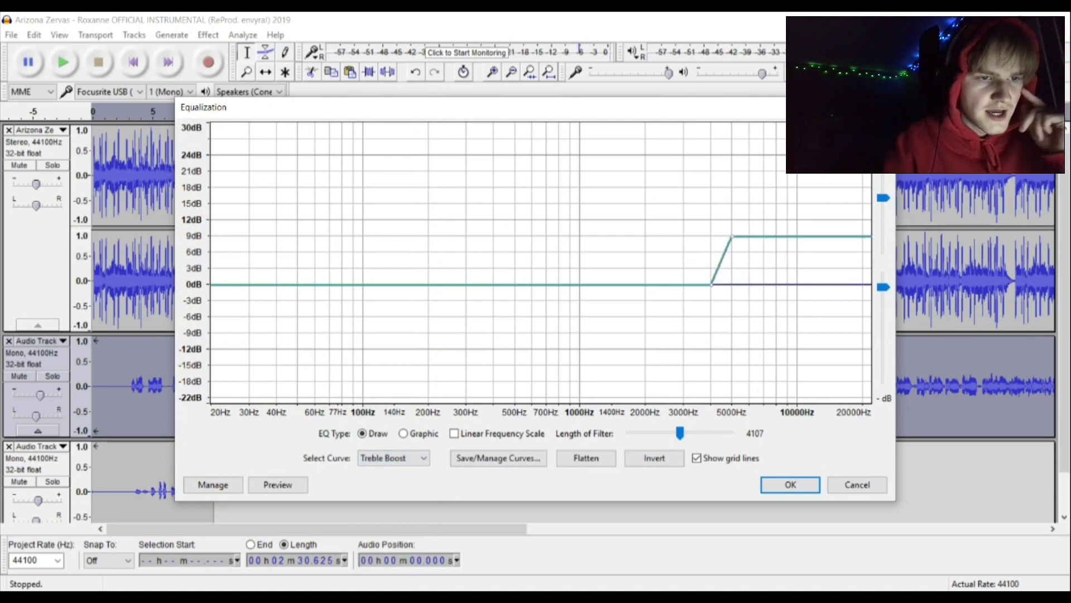
Reshape the treble curve to rise from about 4000 Hz to about 4 dB at 10000 Hz and apply it to the vocals
mouse_move(732, 236)
mouse_down()
mouse_move(743, 245)
mouse_move(733, 237)
mouse_up()
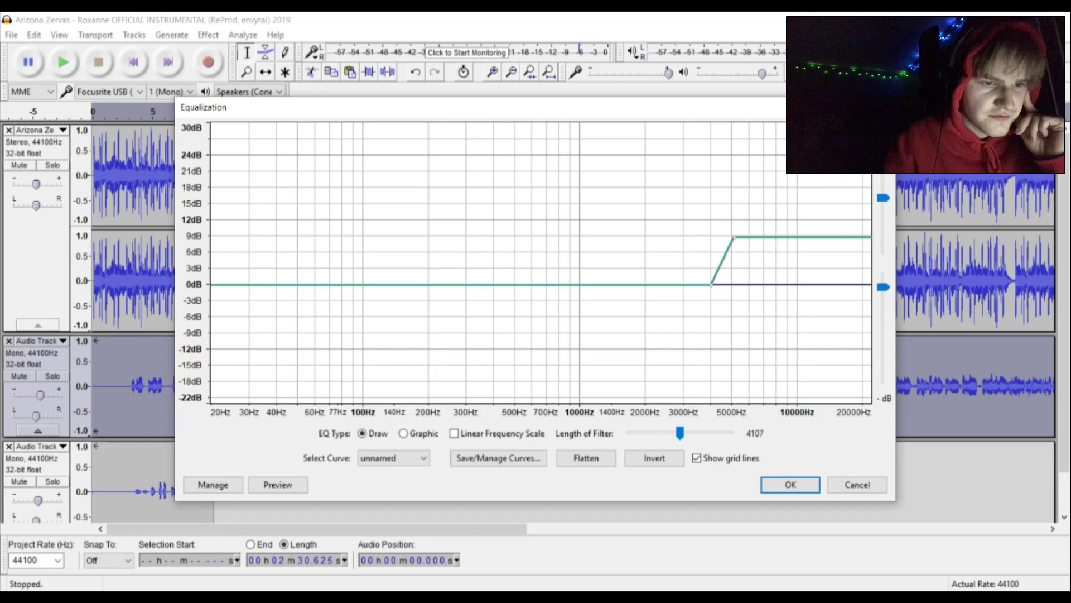
drag(734, 237, 797, 259)
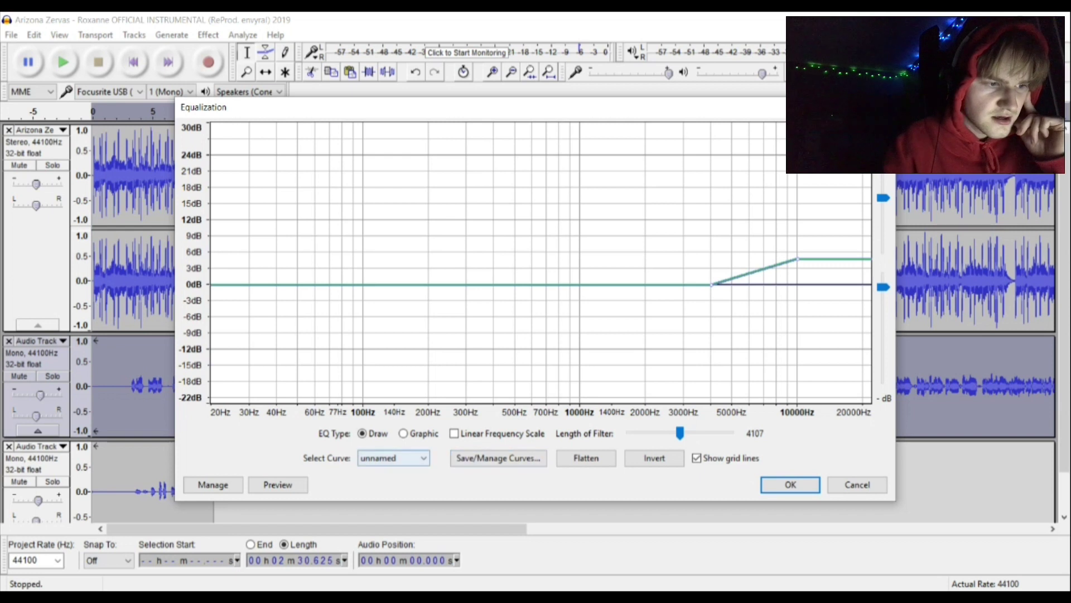
click(394, 458)
click(394, 458)
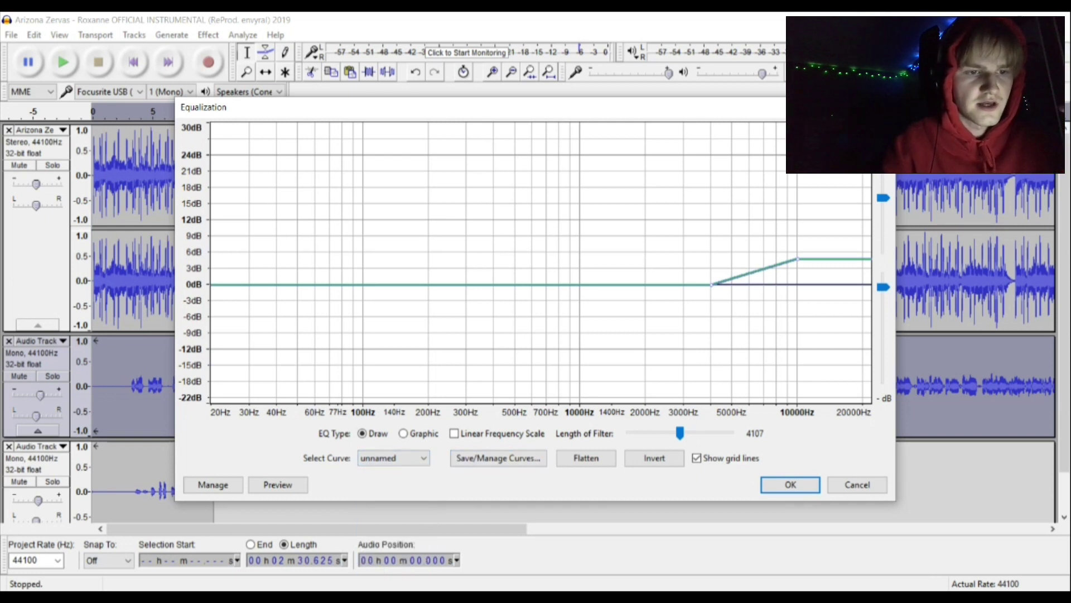
drag(798, 259, 797, 262)
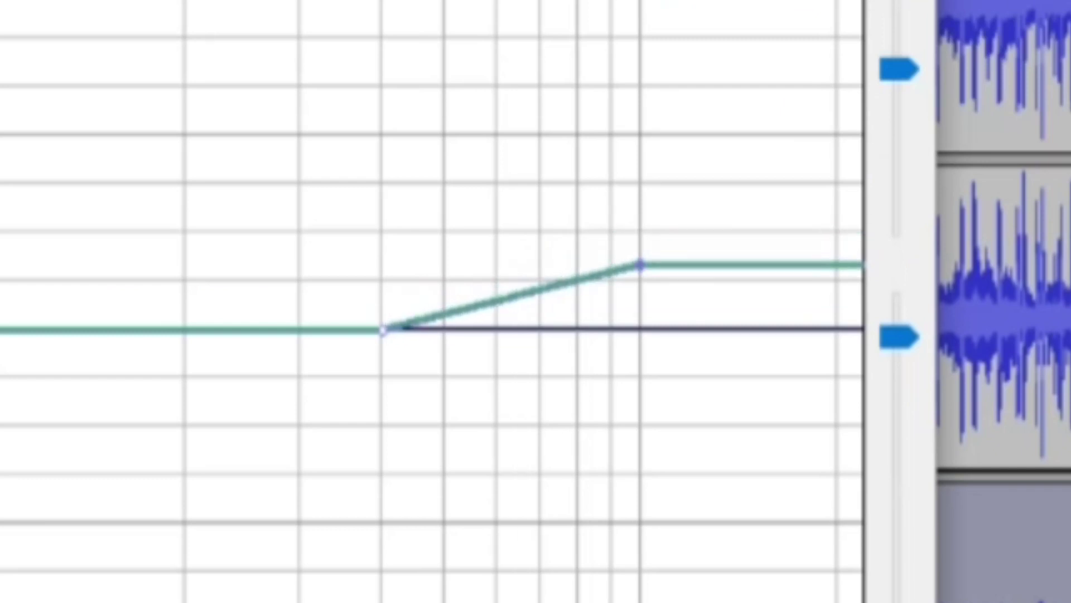
mouse_move(640, 264)
mouse_down()
mouse_move(640, 246)
mouse_move(640, 258)
mouse_up()
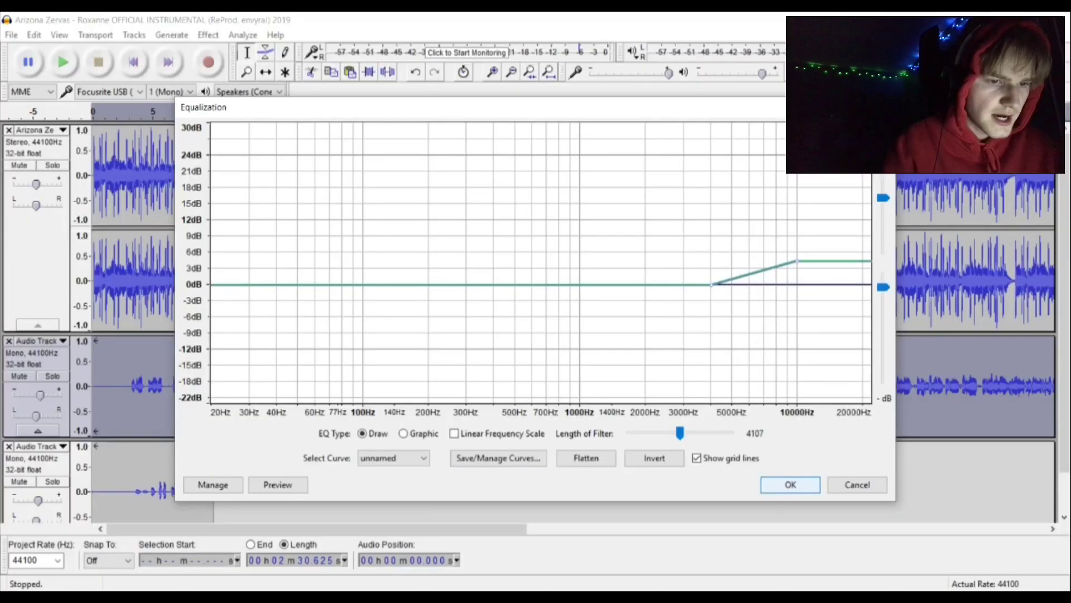
click(790, 485)
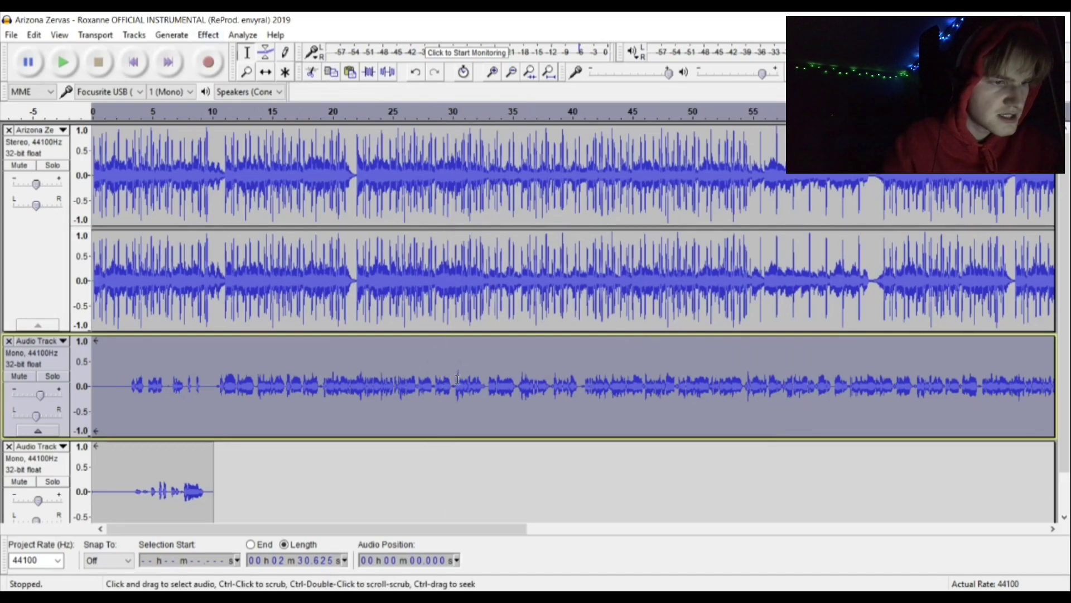
Compress the whole vocal track with a -20 dB threshold, -40 dB noise floor, 8:1 ratio, 0.10 s attack and 1.0 s release
drag(451, 365, 462, 363)
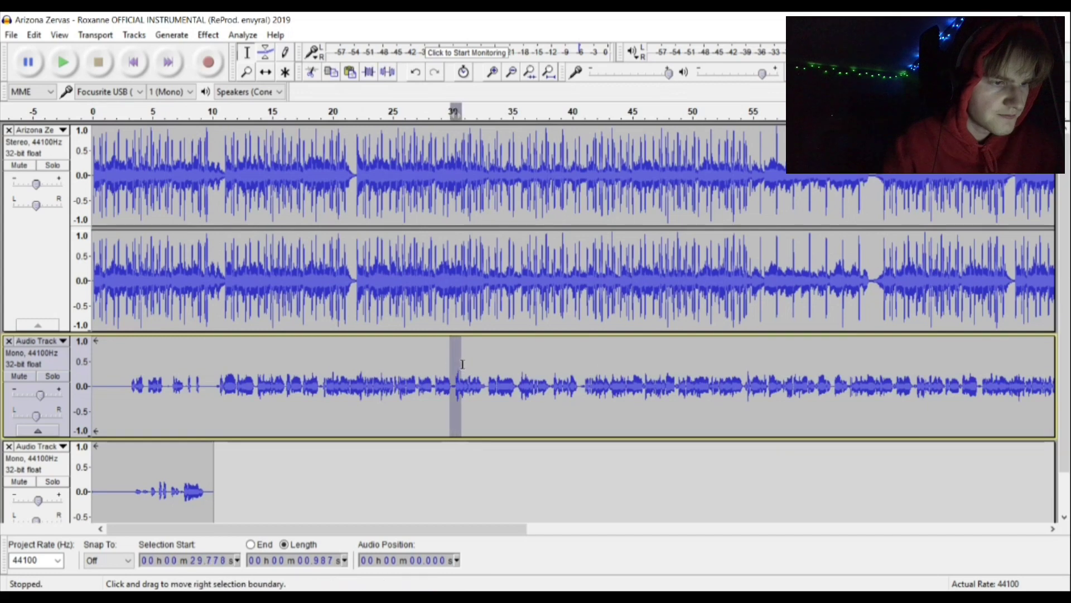
click(433, 365)
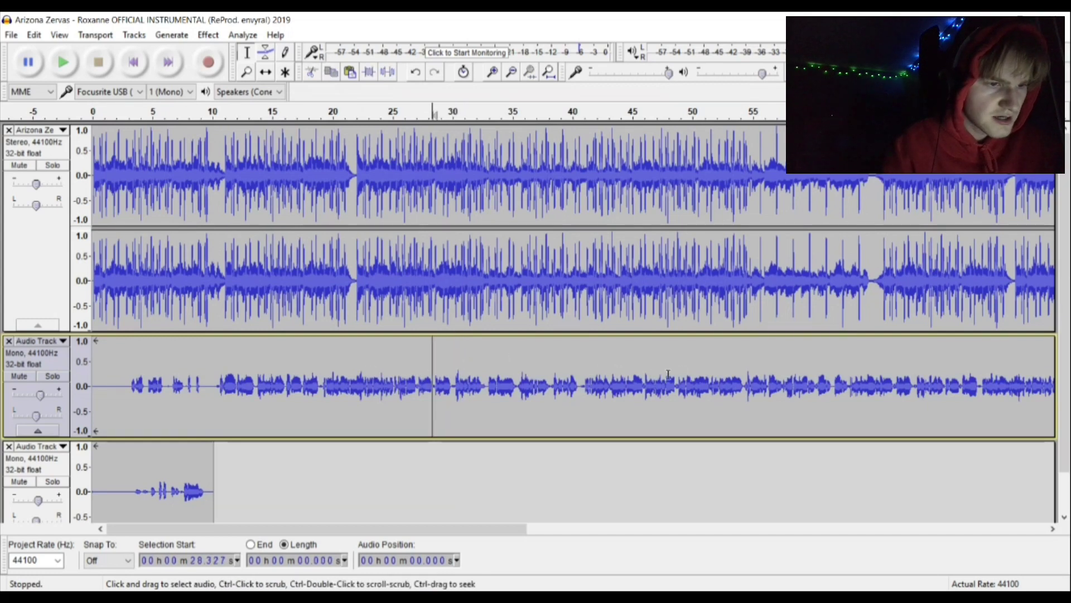
drag(644, 372, 648, 371)
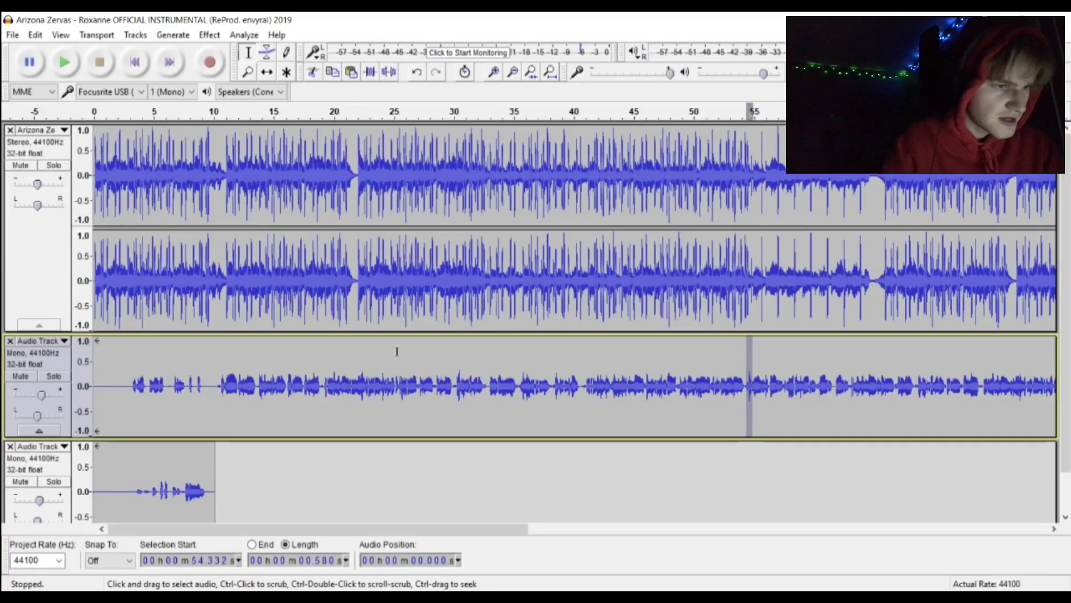
click(206, 36)
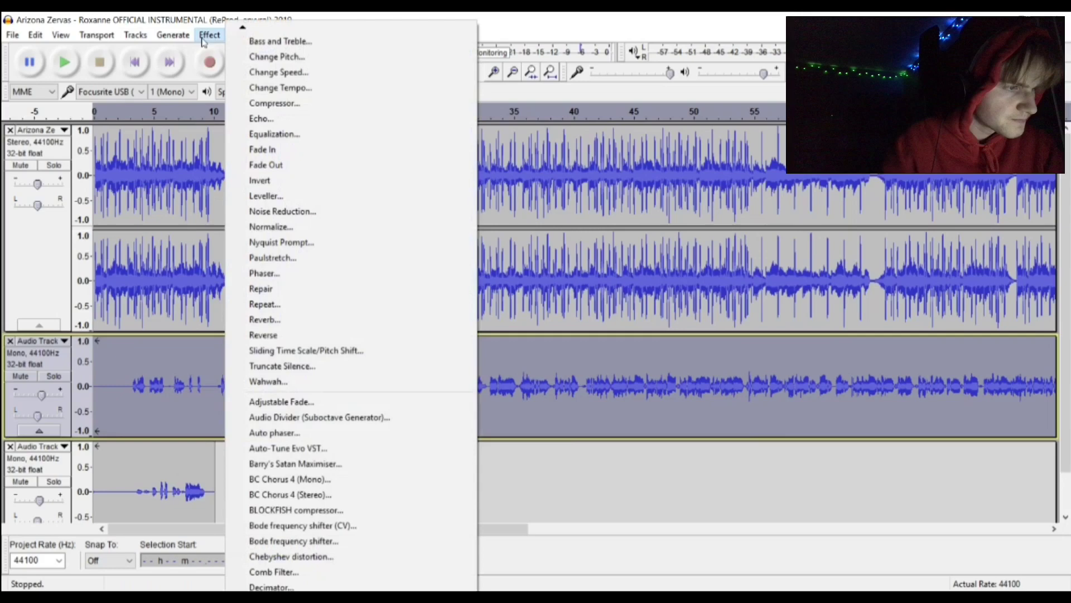
click(274, 104)
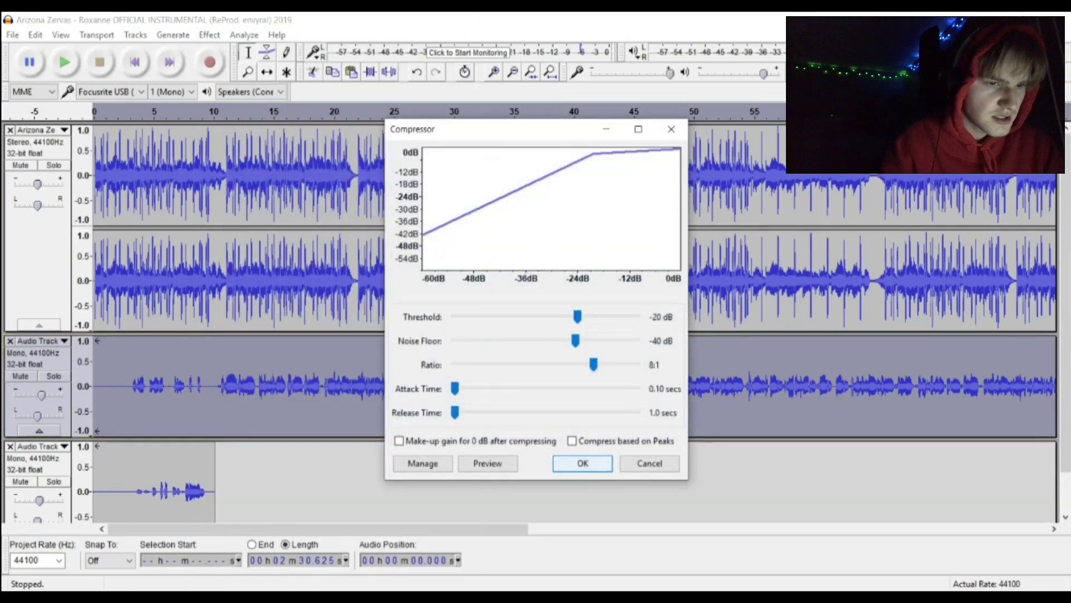
drag(546, 131, 796, 105)
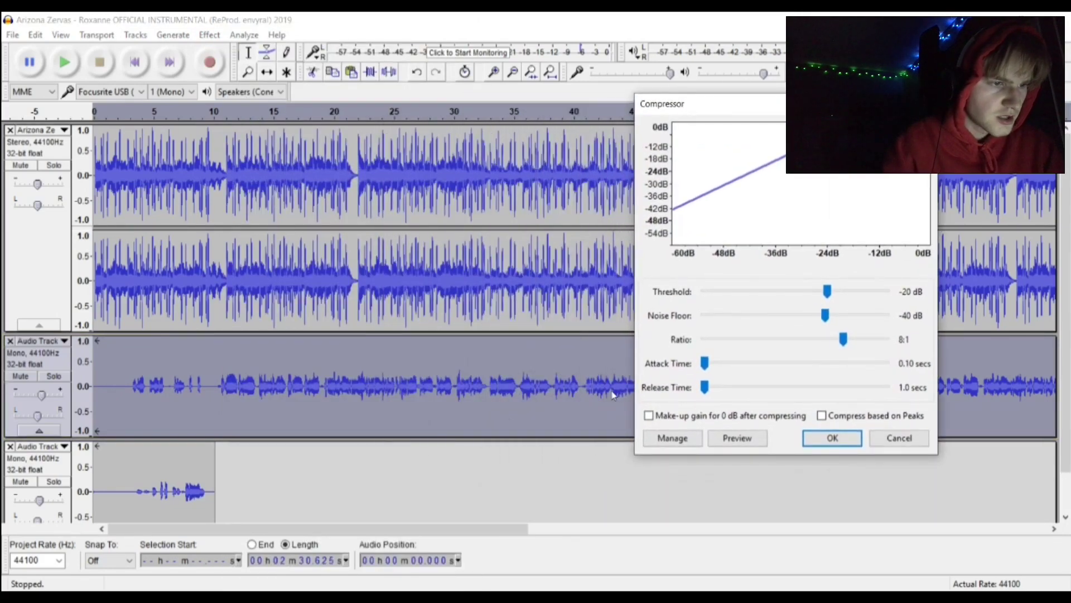
click(833, 438)
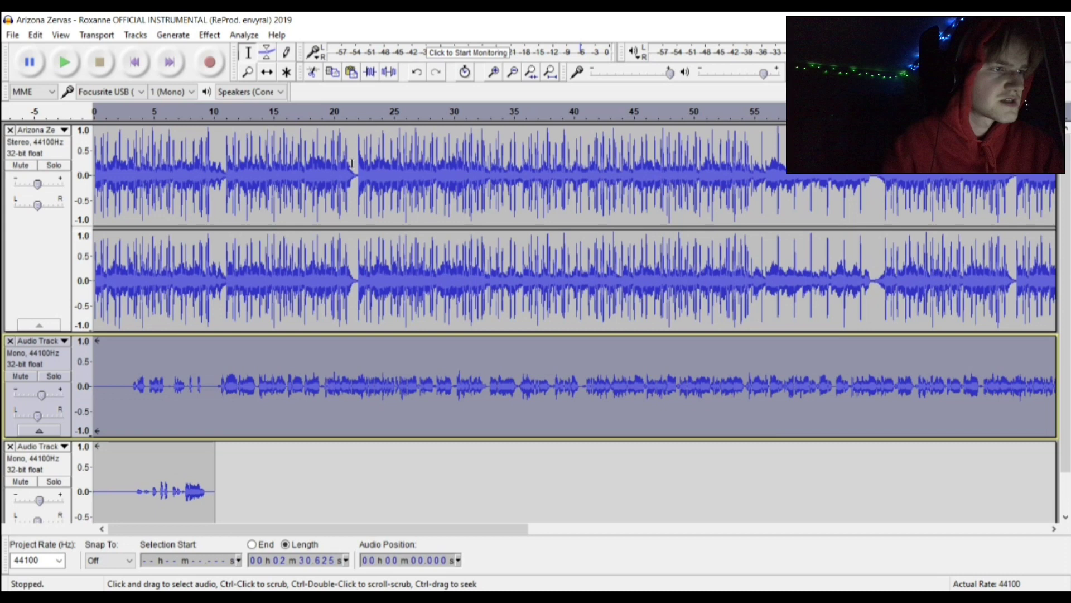
Open Reverb for the vocal track and set reverberance to 75% and damping to 12%
click(216, 36)
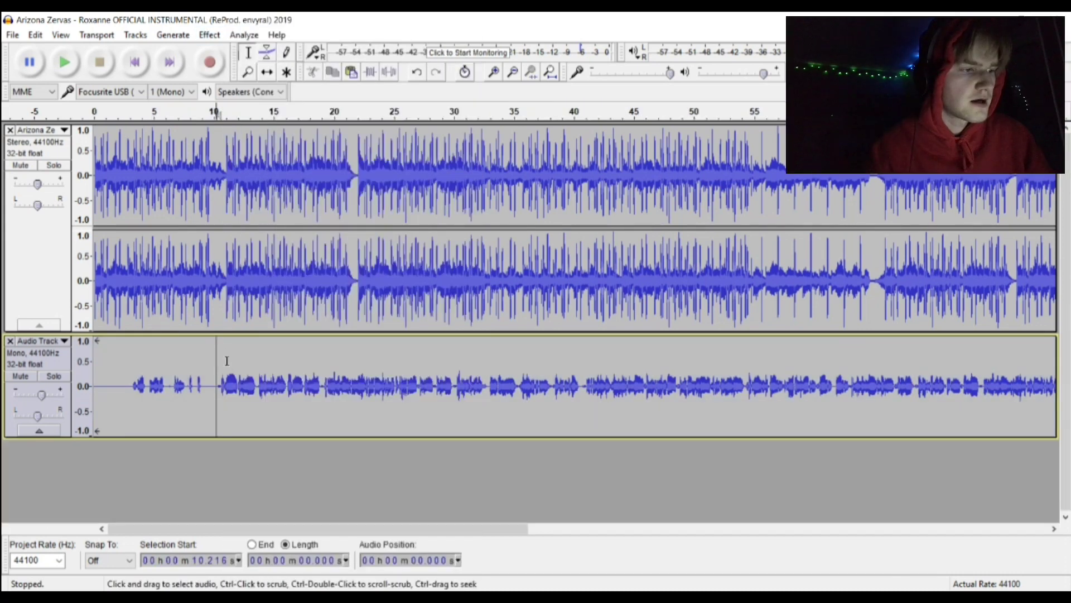
double_click(227, 361)
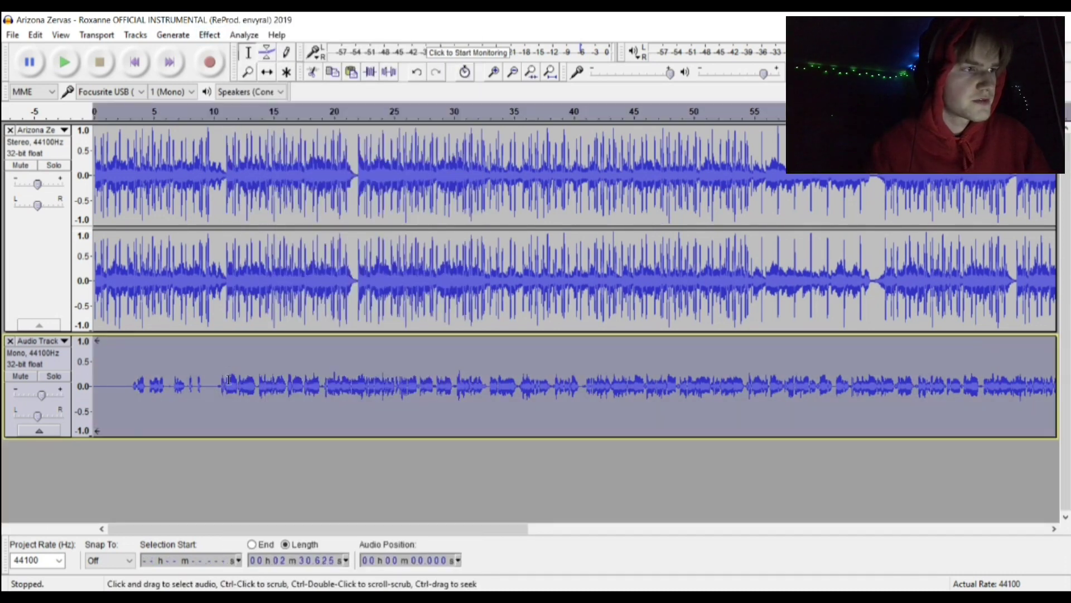
click(216, 35)
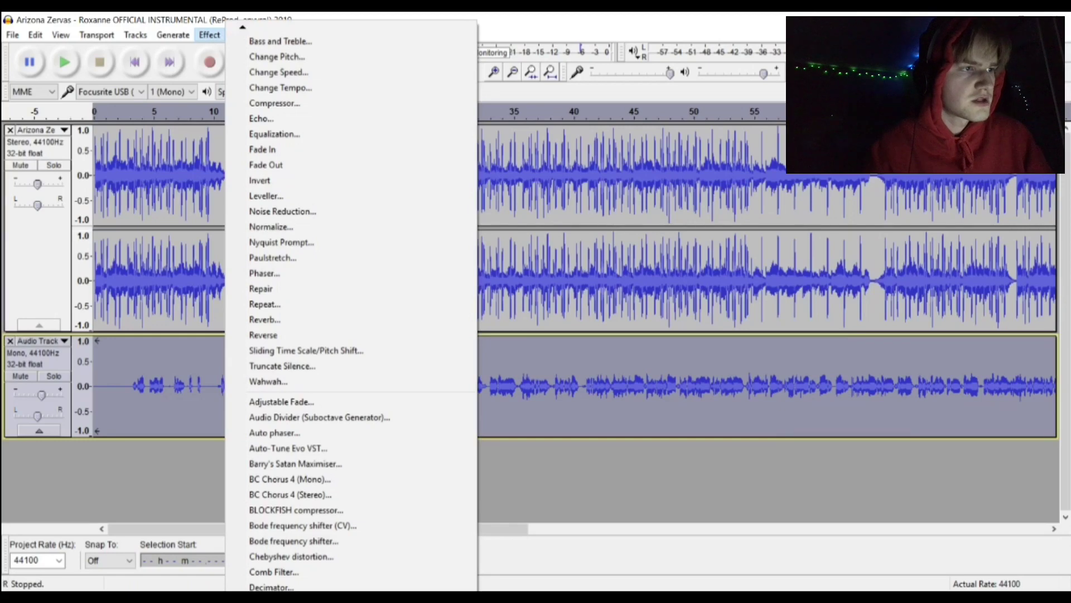
scroll(352, 306, up, 5)
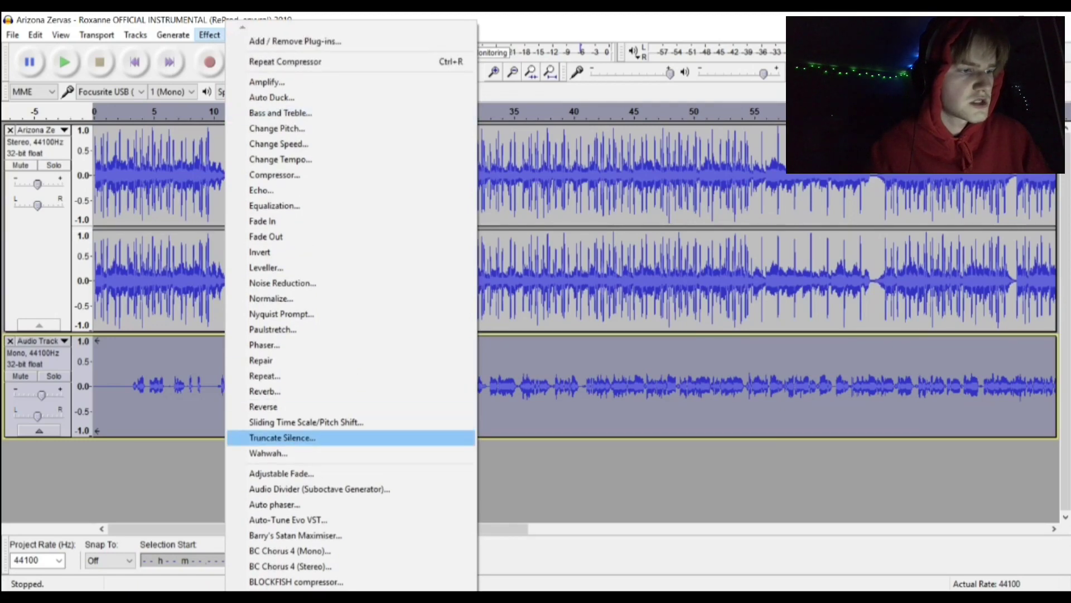
click(317, 391)
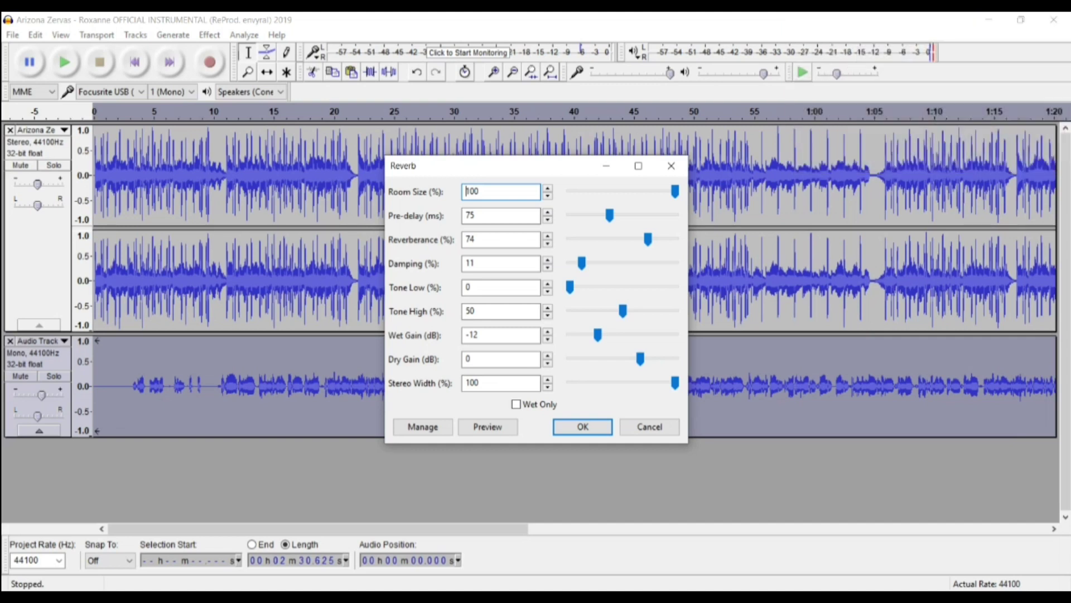
click(501, 216)
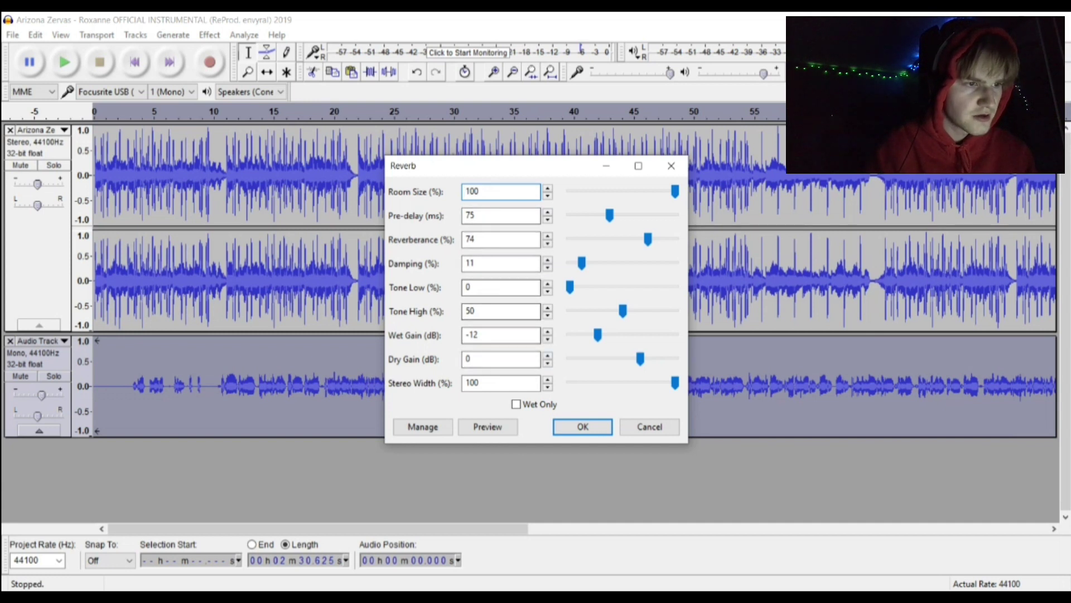
double_click(471, 239)
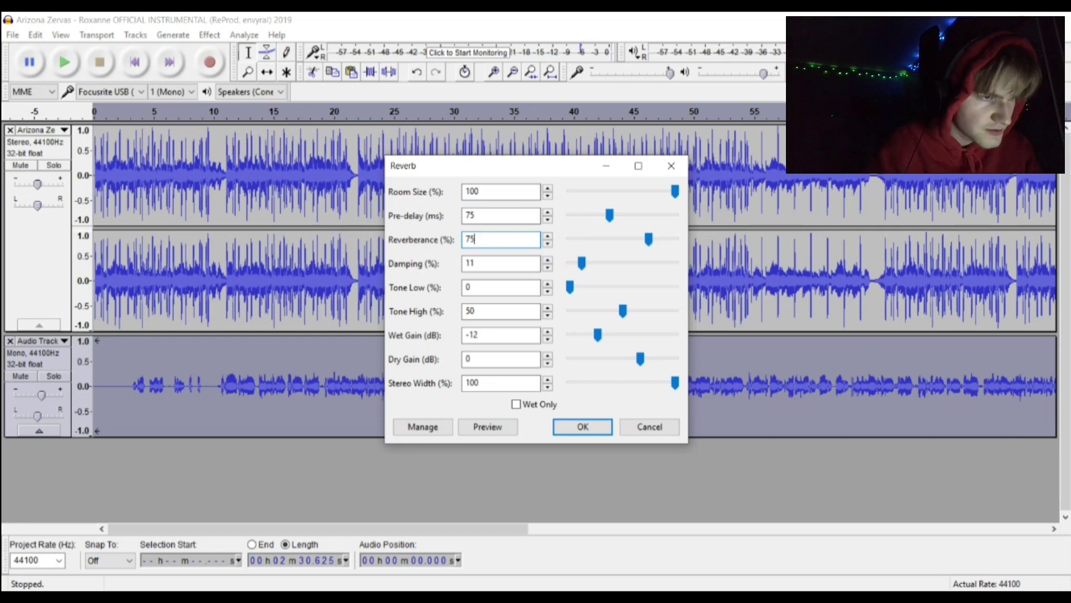
click(476, 264)
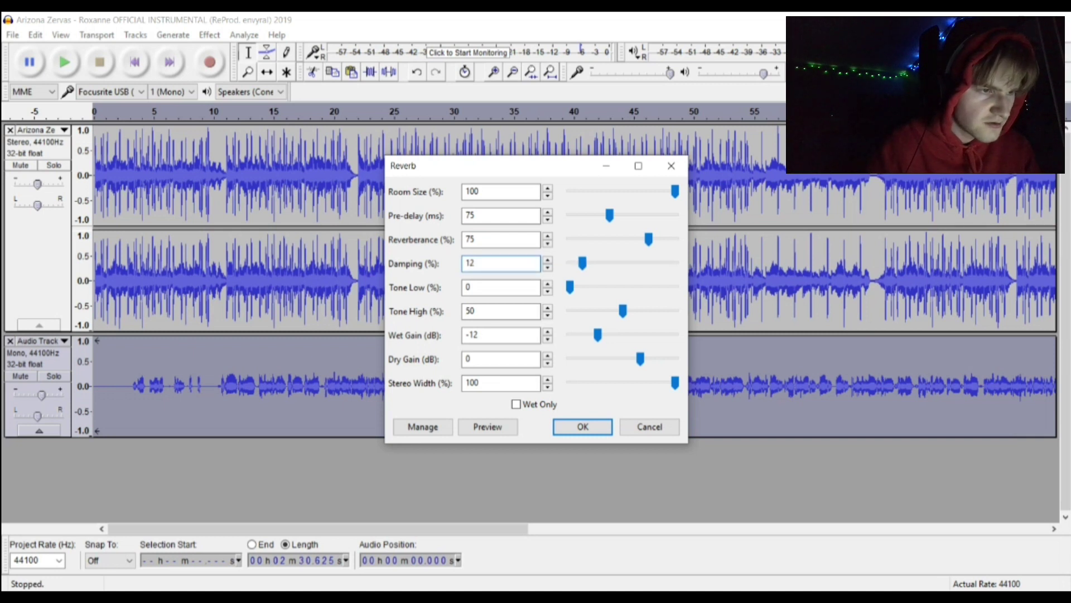
Apply the reverb with room size 100%, pre-delay 75 ms, tone low 0%, tone high 50%, wet gain -12 dB, dry gain 0 dB and stereo width 100%
key(Tab)
key(Tab)
key(Tab)
key(Tab)
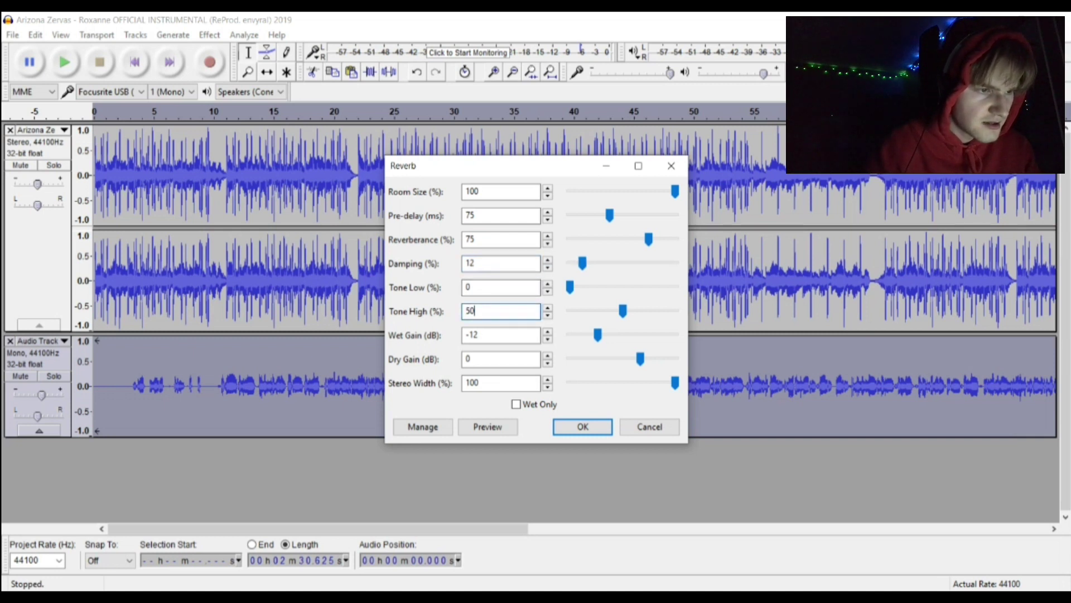
click(480, 191)
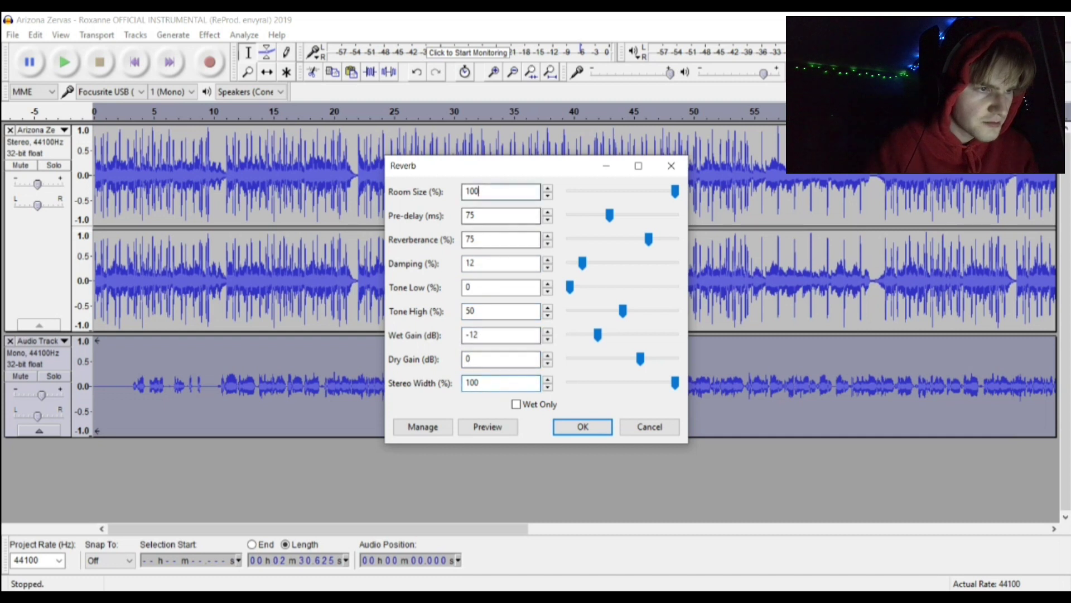
click(476, 215)
click(476, 239)
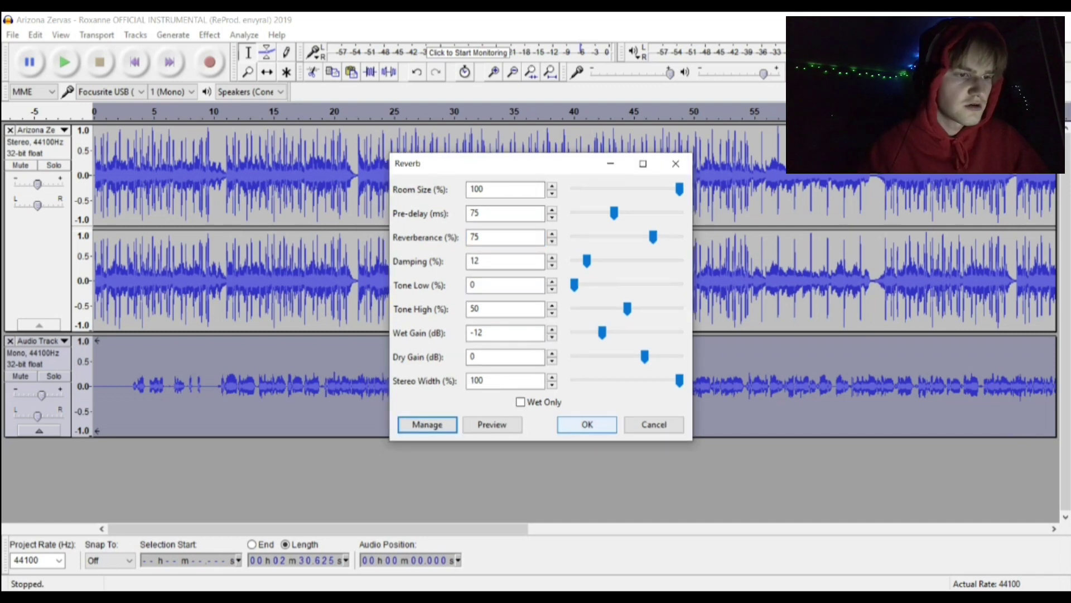
click(586, 424)
click(587, 425)
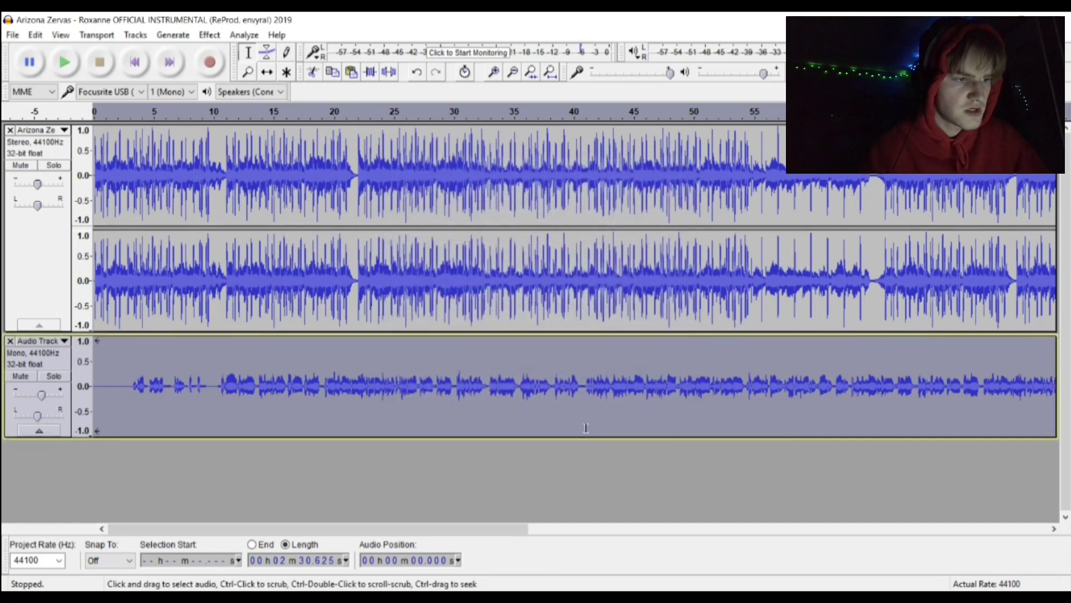
Solo the vocal track and listen to the vocals with the reverb applied
click(54, 375)
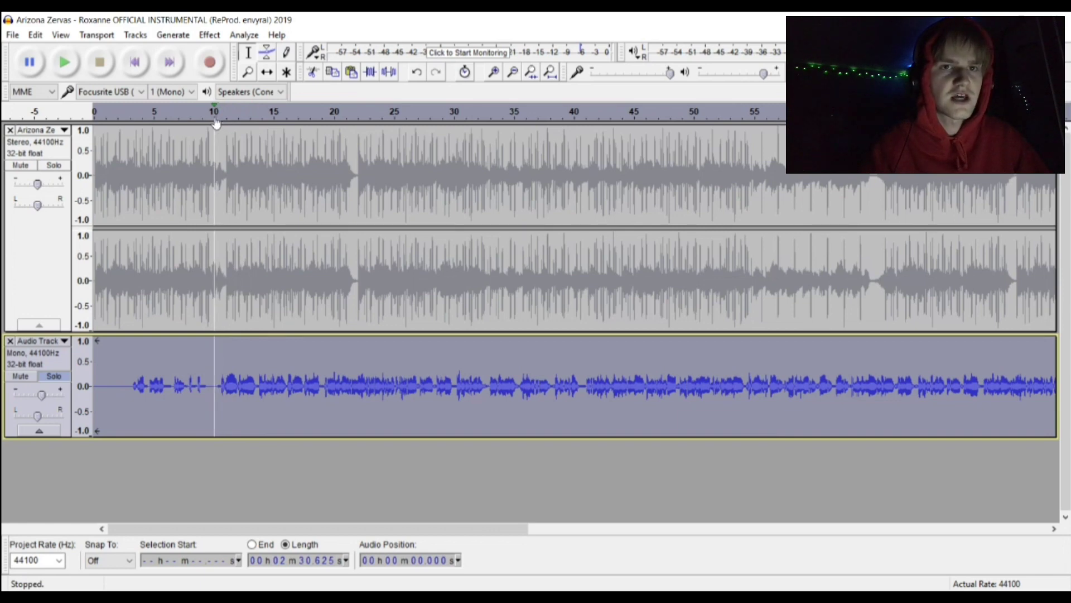
key(ctrl+a)
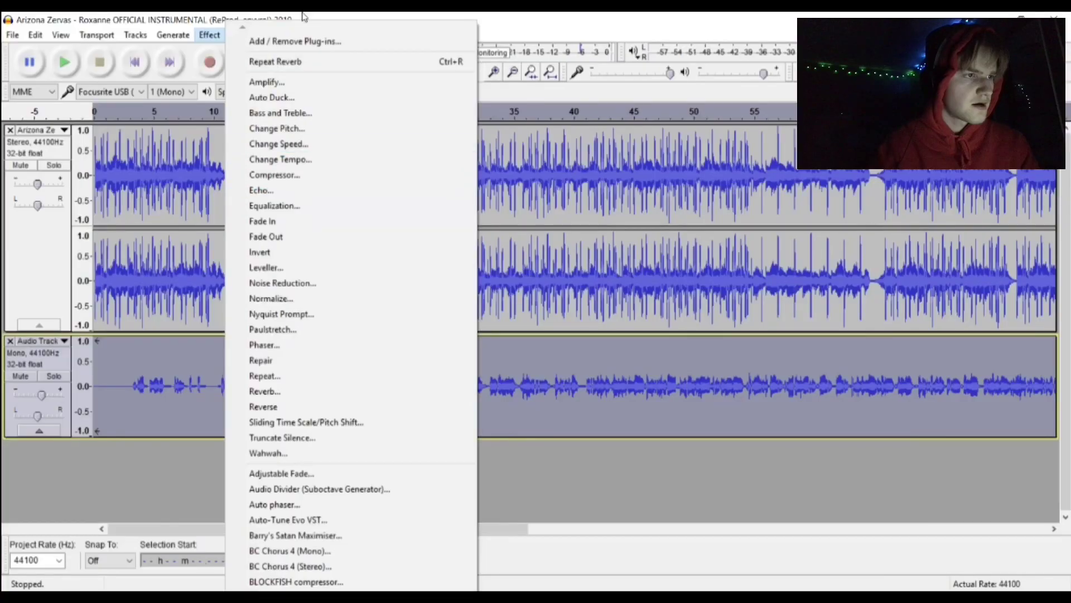
click(304, 17)
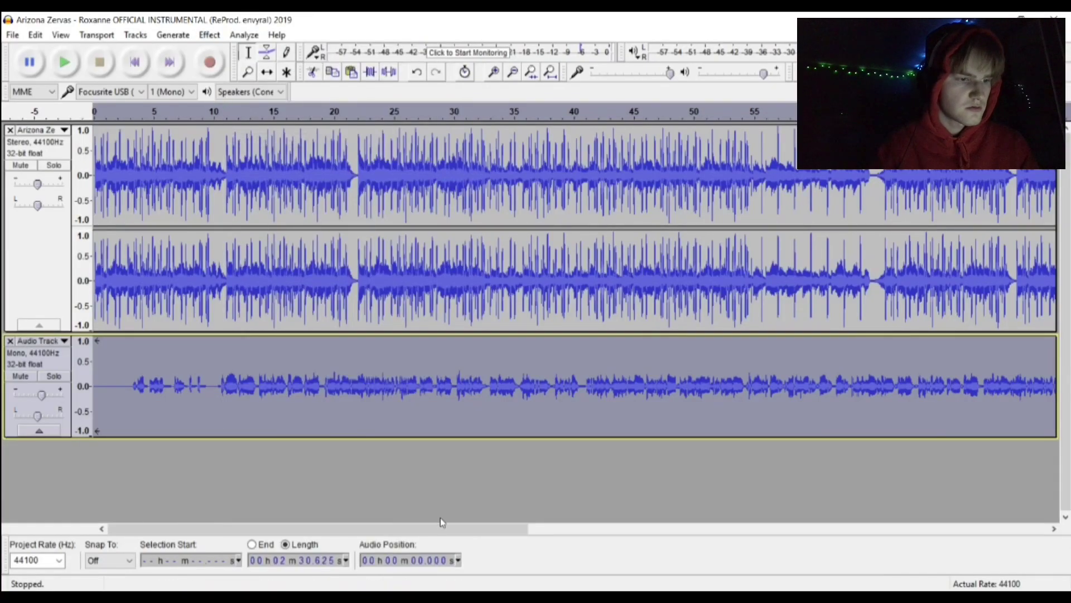
Play the song from about 1:25 and solo the vocal track to hear the line before the instrumental break
drag(441, 522, 590, 522)
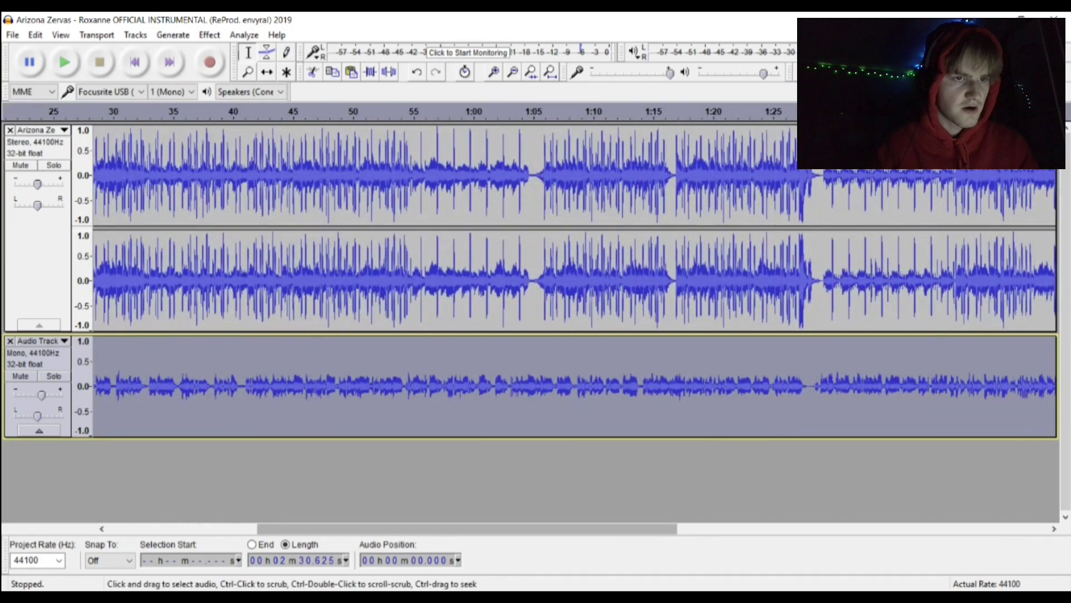
click(769, 113)
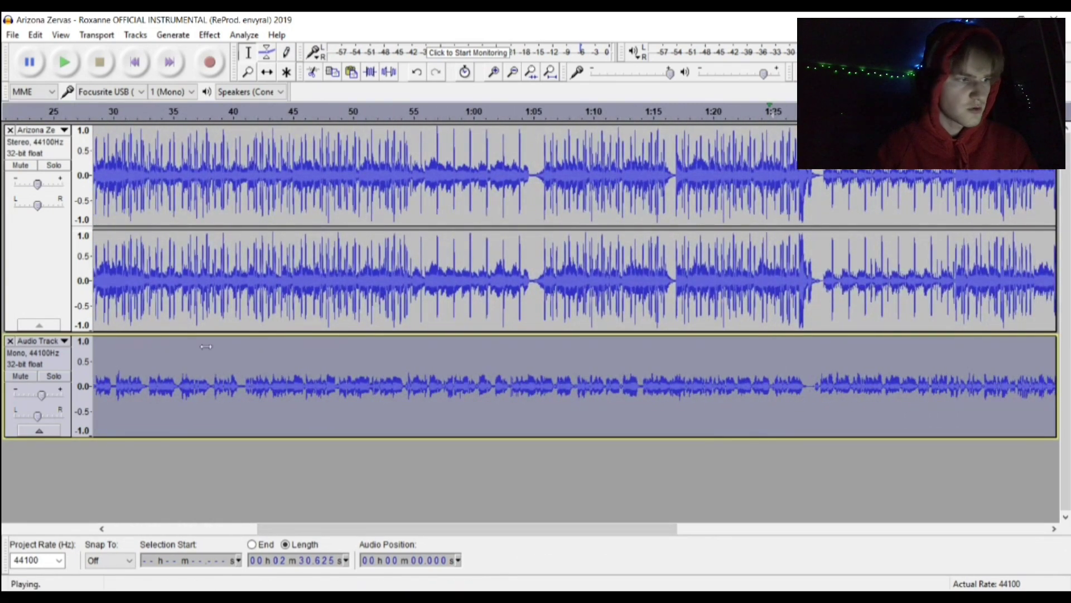
click(54, 377)
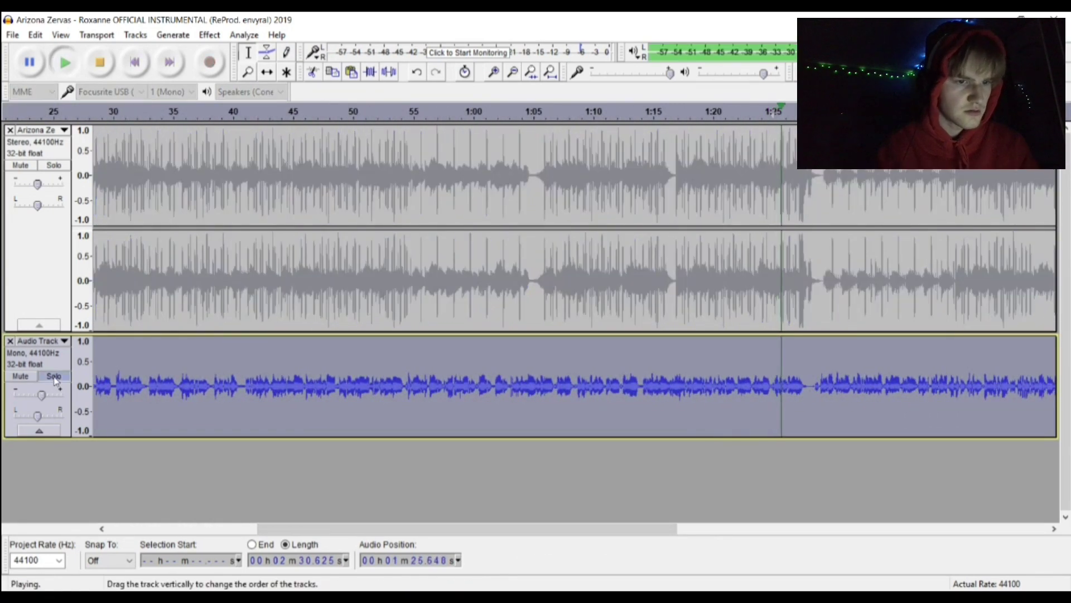
click(100, 64)
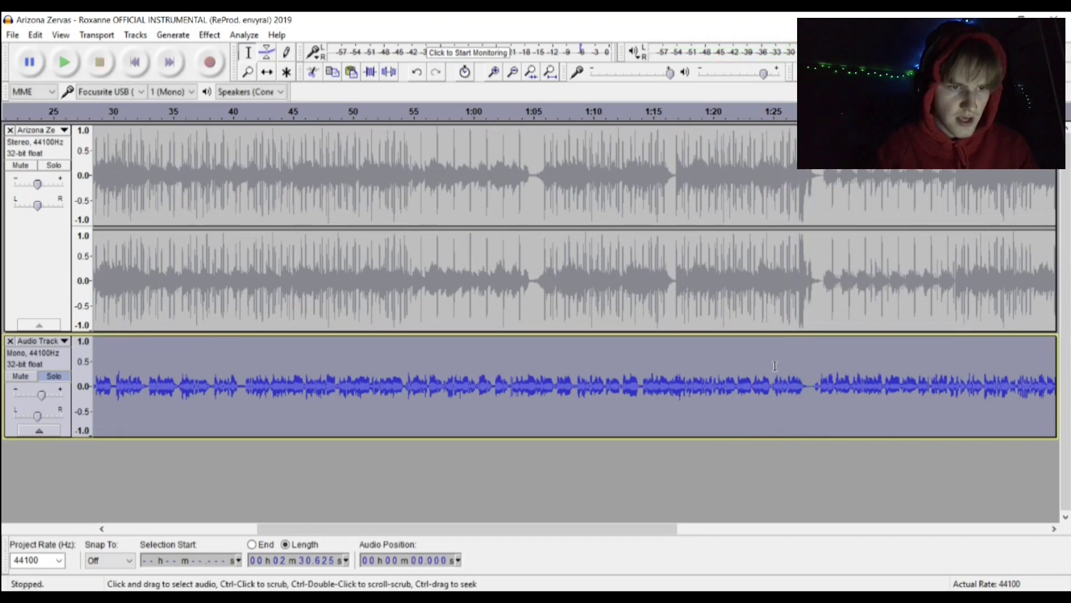
Select the vocal section around the instrumental break, starting at 1:25.169 with a length of 5.152 s
drag(775, 366, 837, 368)
click(498, 79)
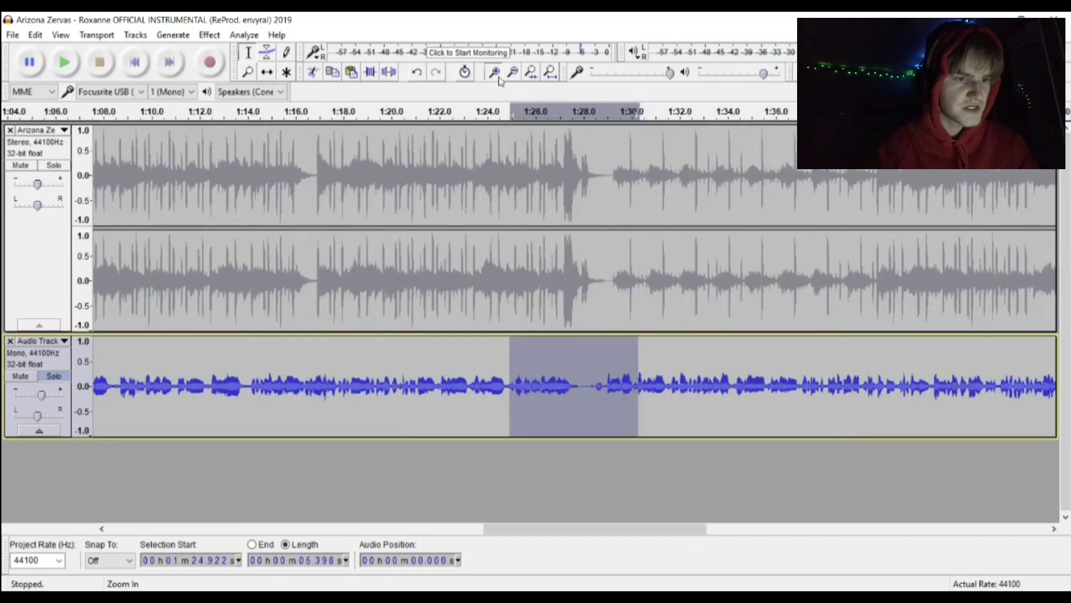
click(499, 79)
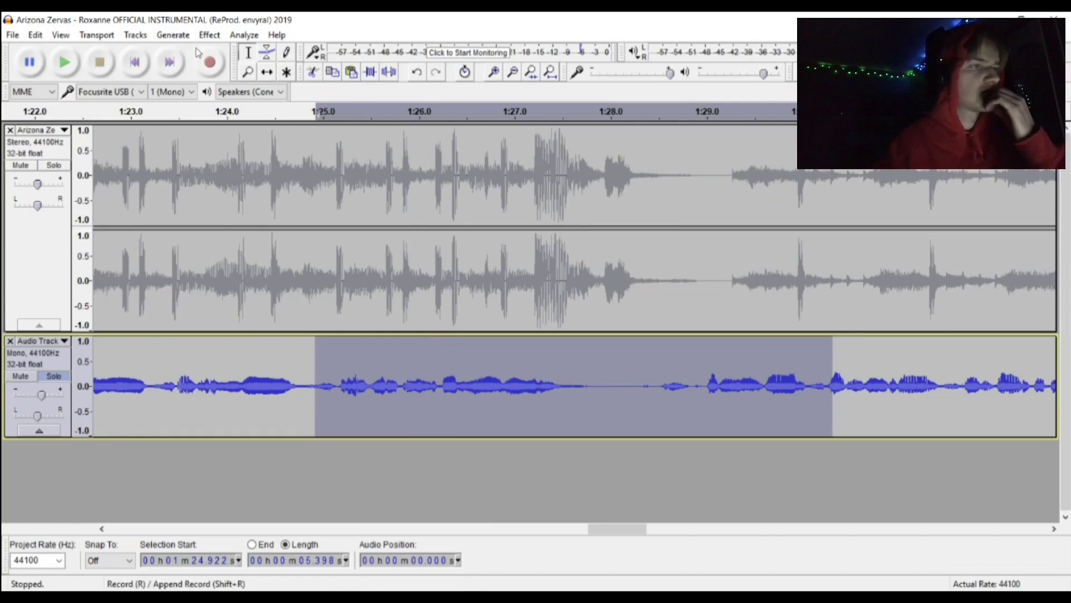
drag(317, 350, 339, 351)
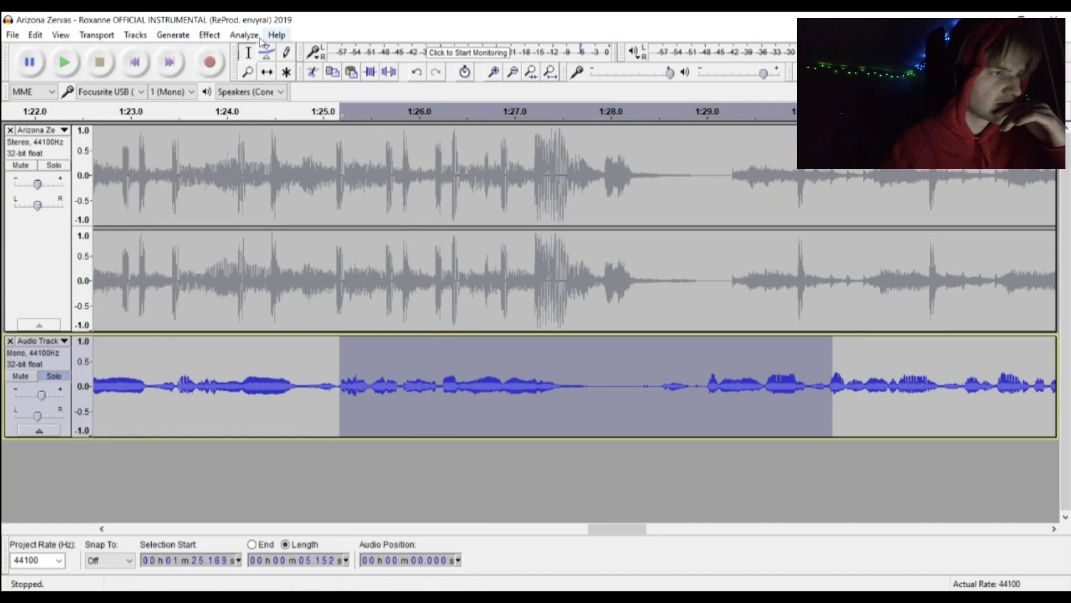
Try a regular Delay on the selected vocals with -9.30 dB per echo, 2.060 s delay time and one echo, and undo it
click(210, 34)
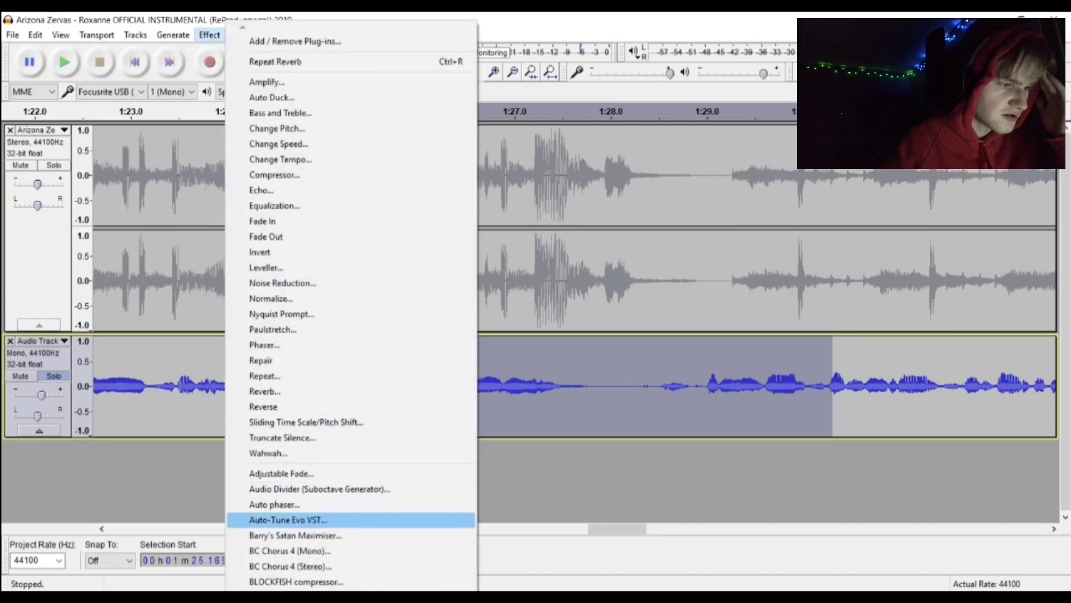
mouse_move(295, 594)
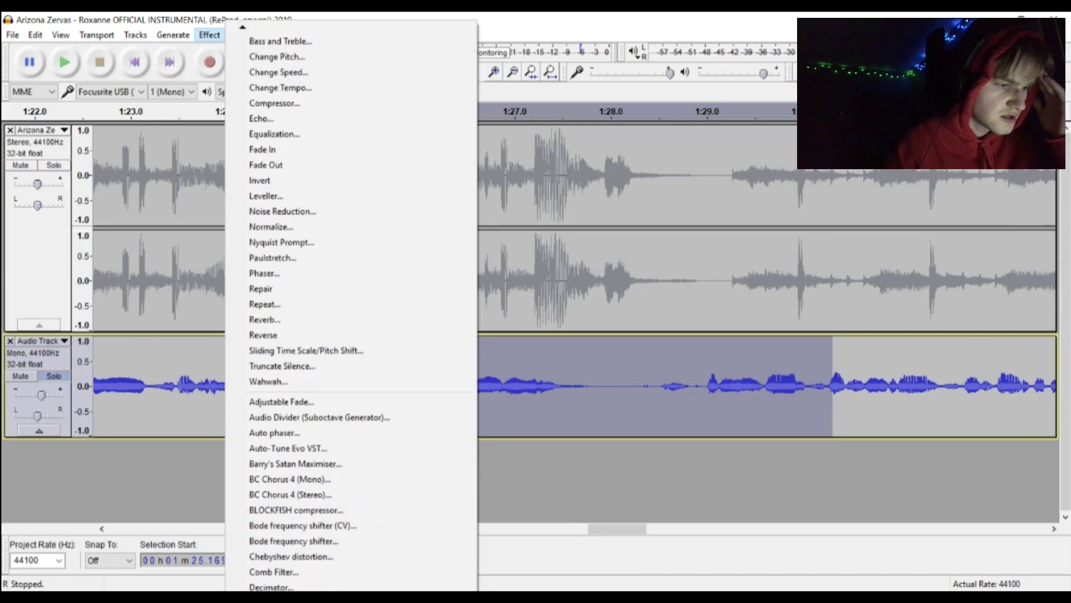
scroll(335, 402, down, 5)
mouse_move(335, 402)
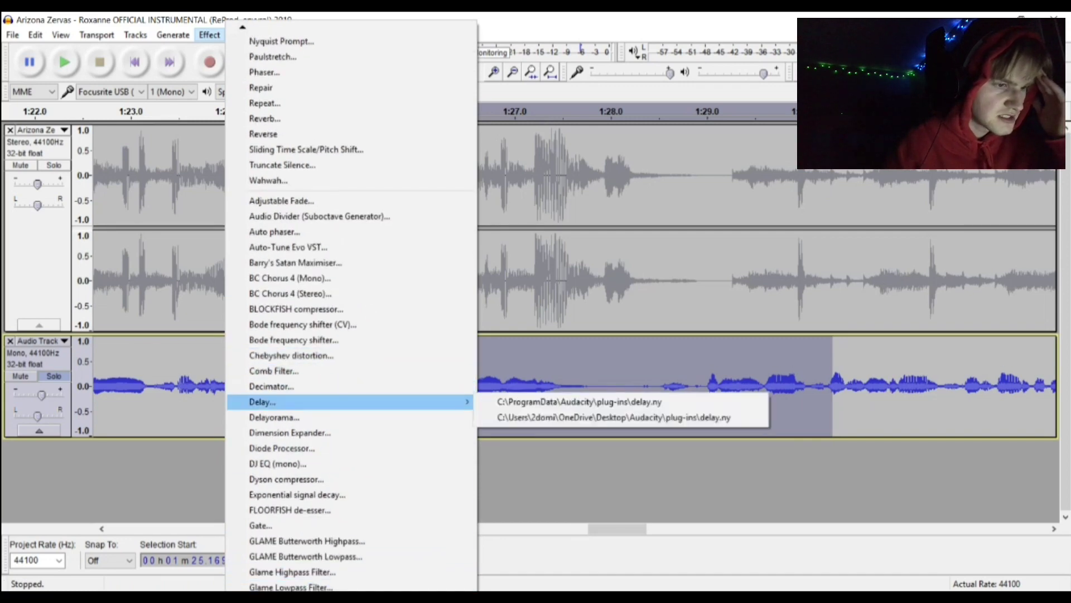
click(558, 402)
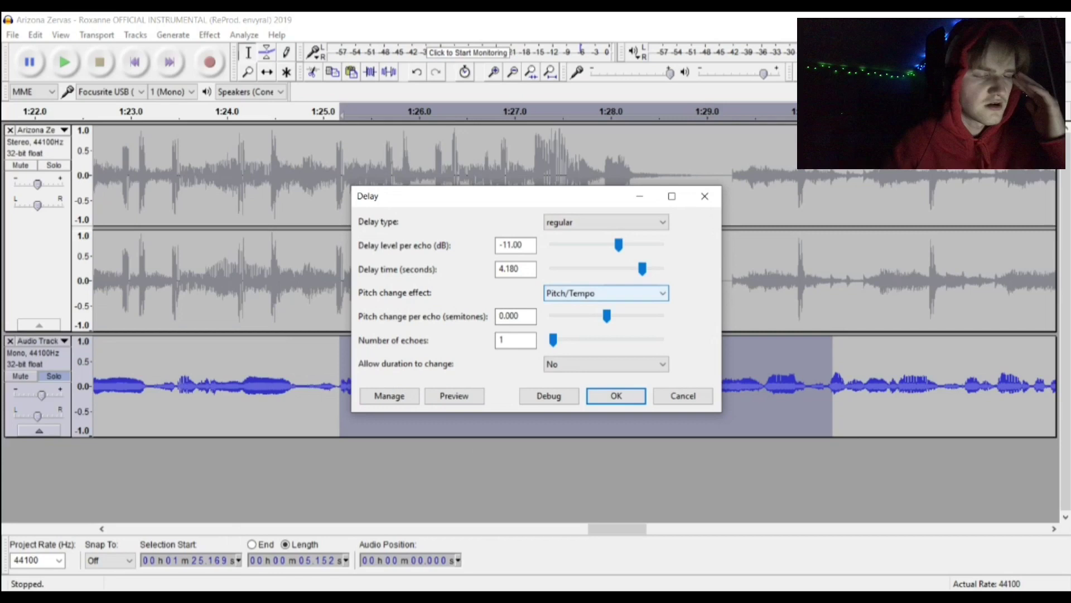
drag(642, 269, 590, 269)
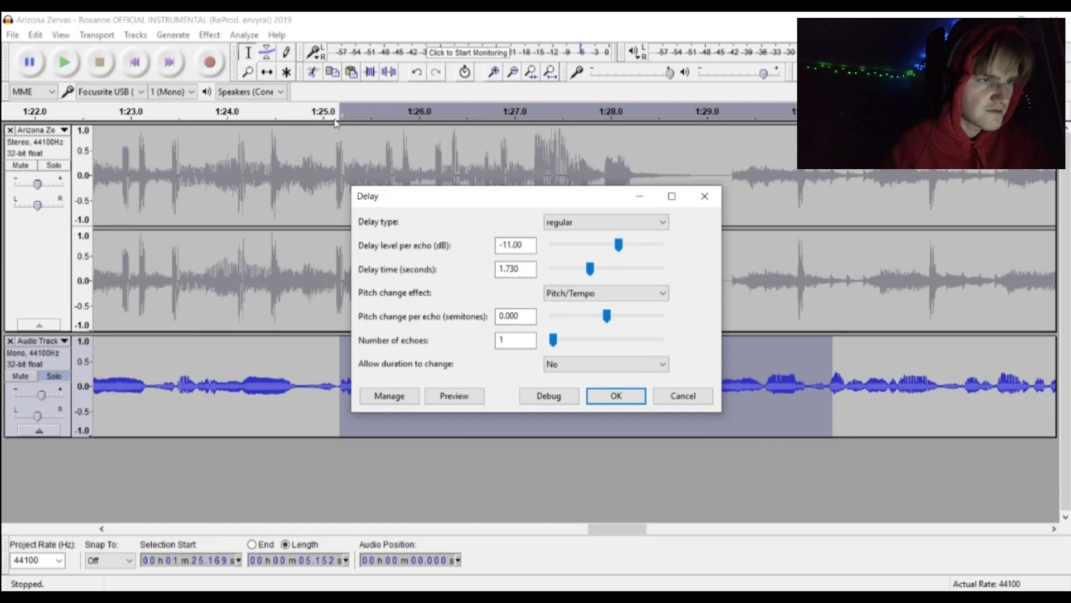
drag(498, 196, 301, 152)
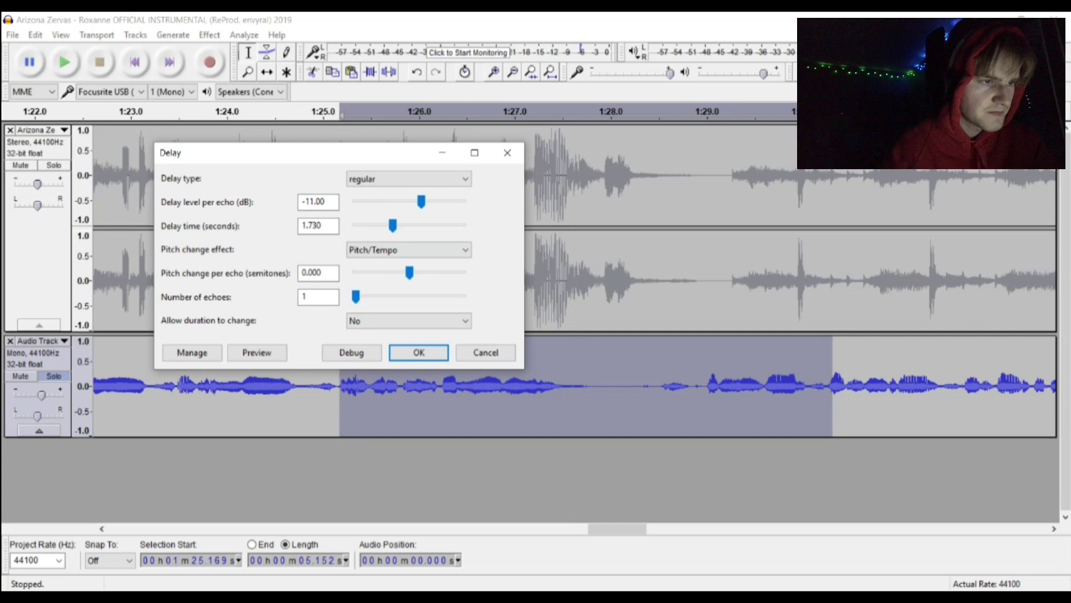
drag(392, 225, 399, 225)
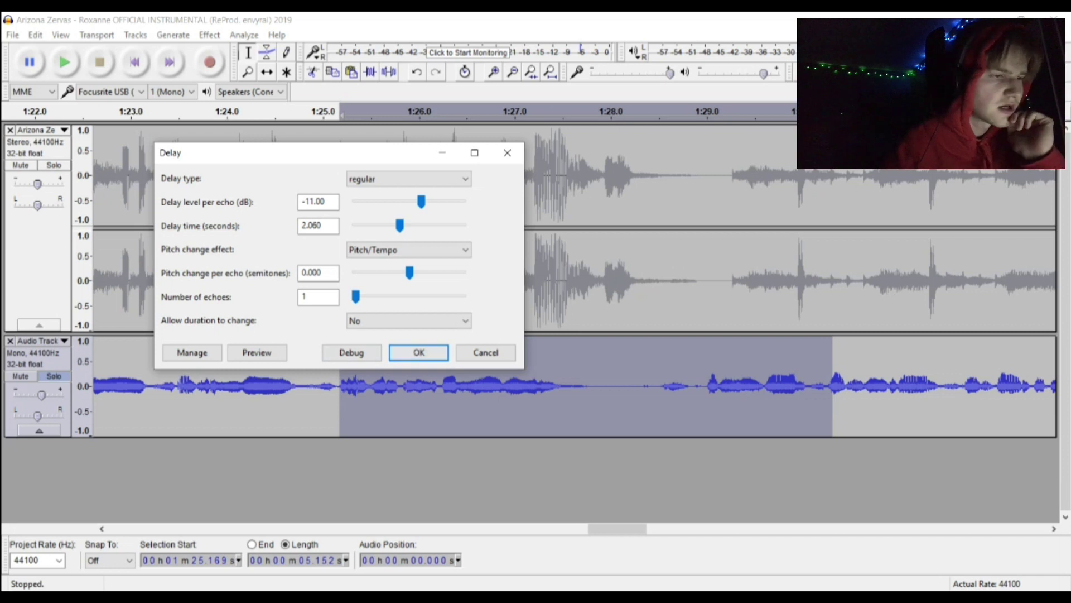
drag(421, 201, 427, 201)
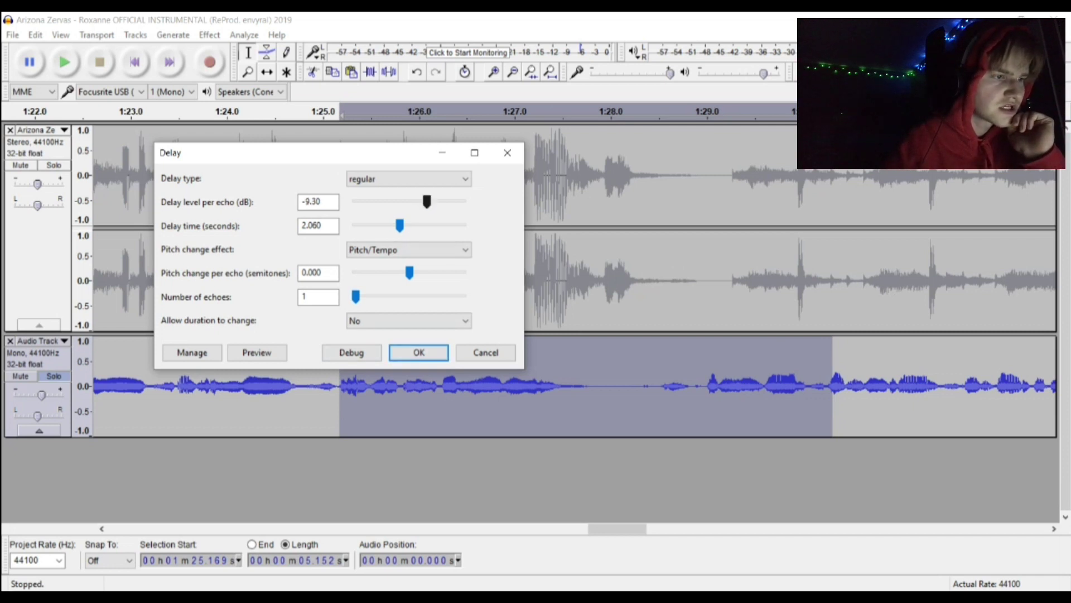
click(257, 352)
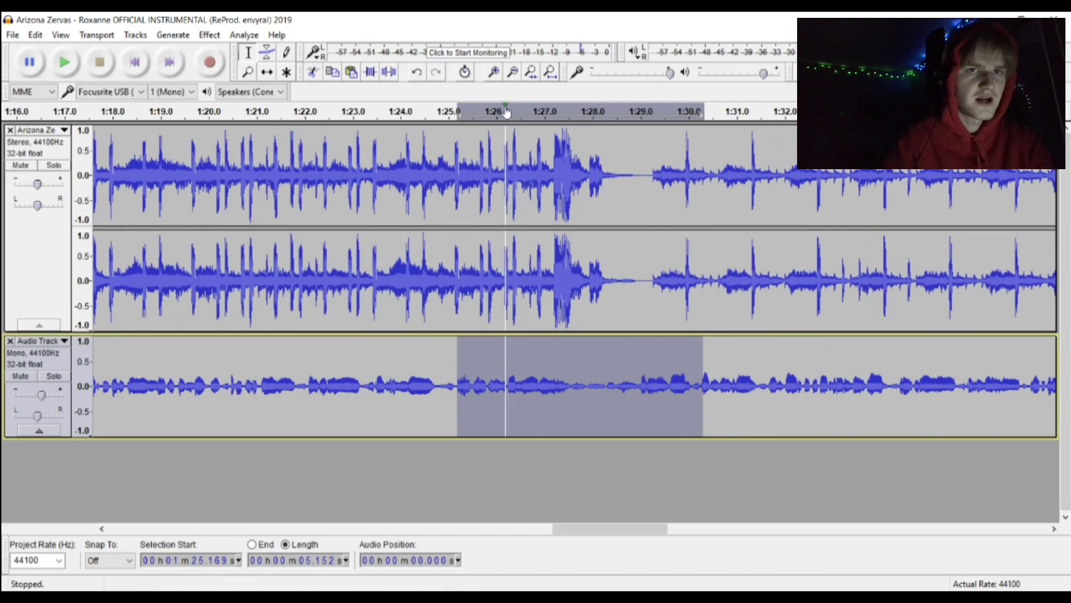
click(35, 35)
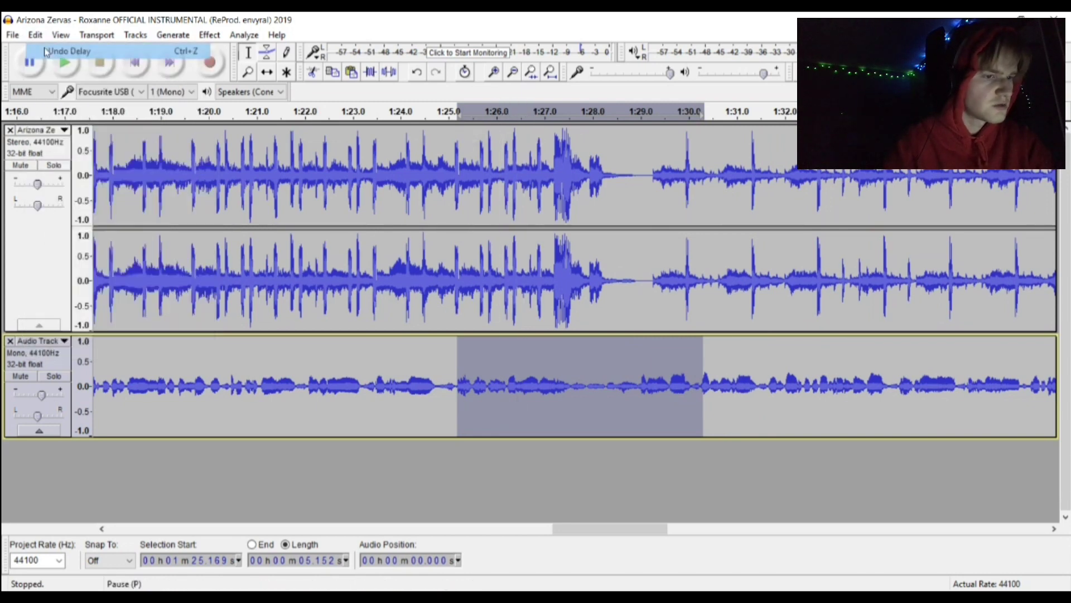
click(44, 51)
Apply a regular Delay to the selected vocals with -7.10 dB per echo, 2.060 s delay time, 0 semitones pitch change and one echo
click(210, 34)
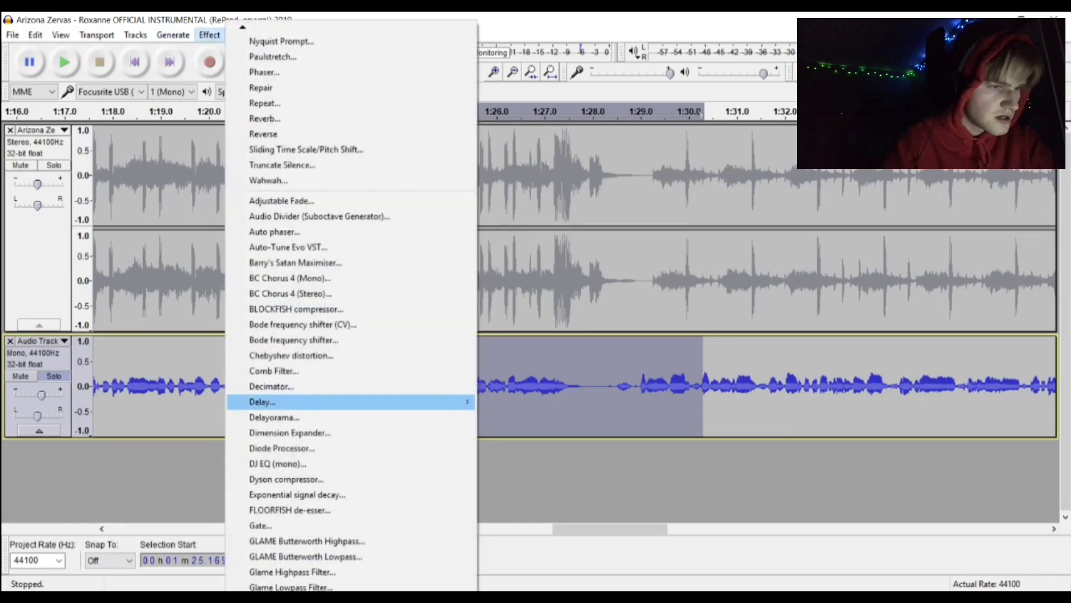
mouse_move(335, 402)
click(558, 402)
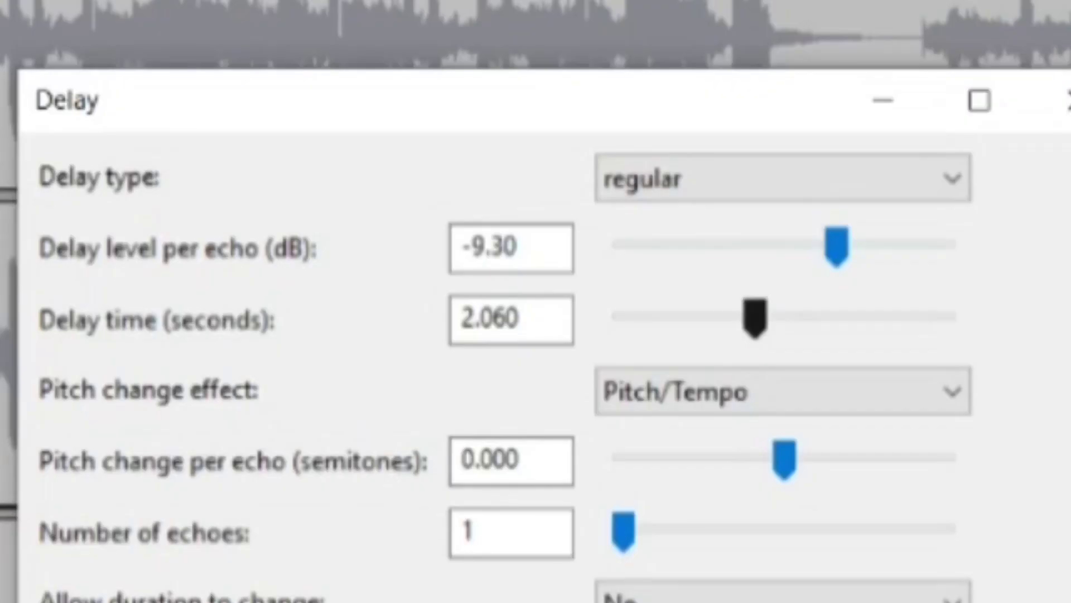
drag(755, 318, 779, 319)
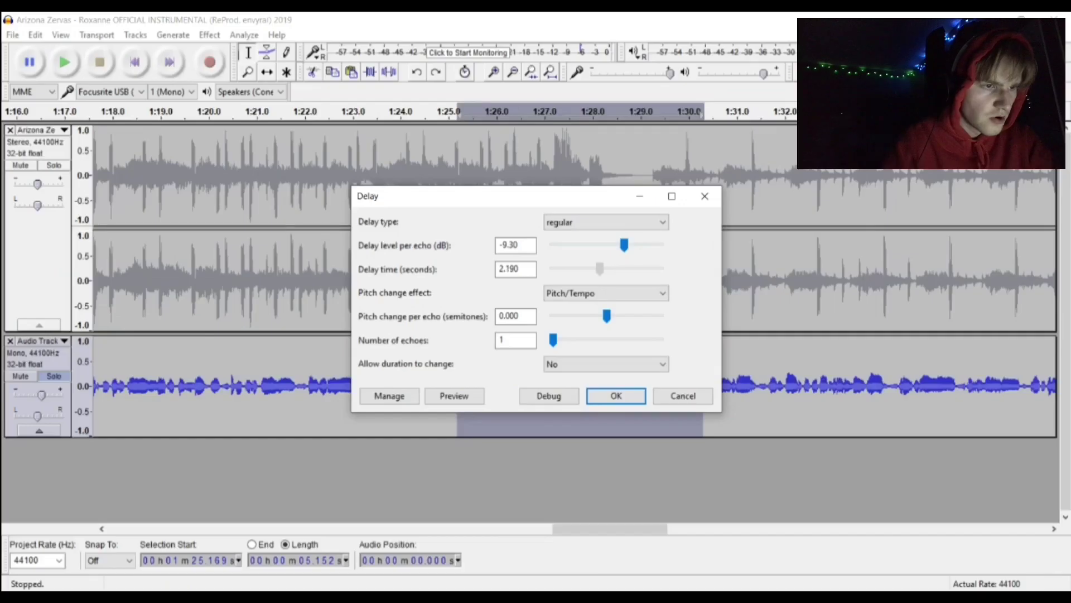
drag(599, 269, 596, 269)
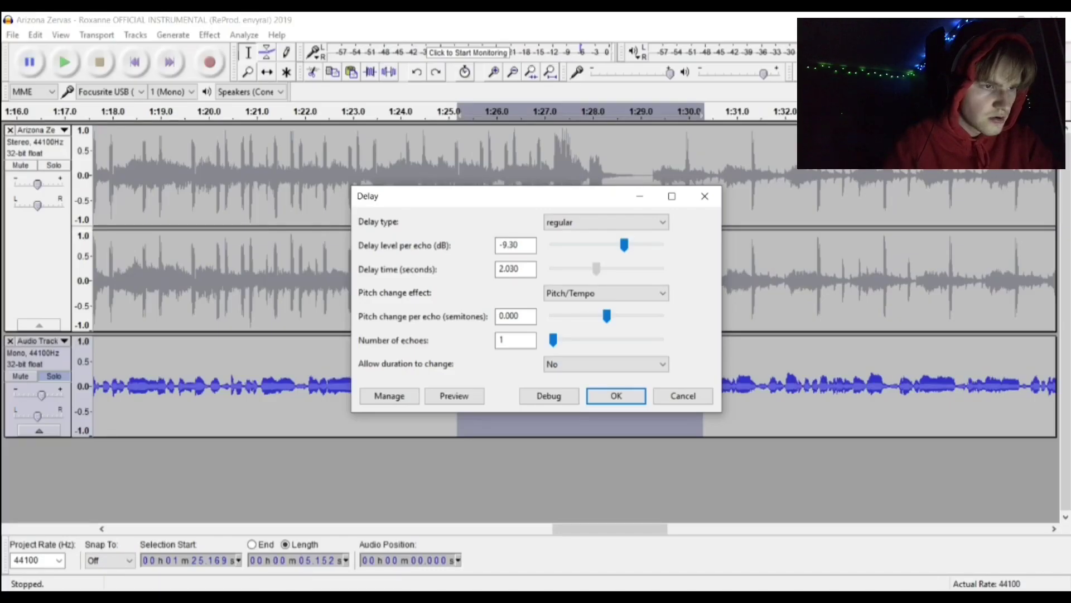
click(516, 269)
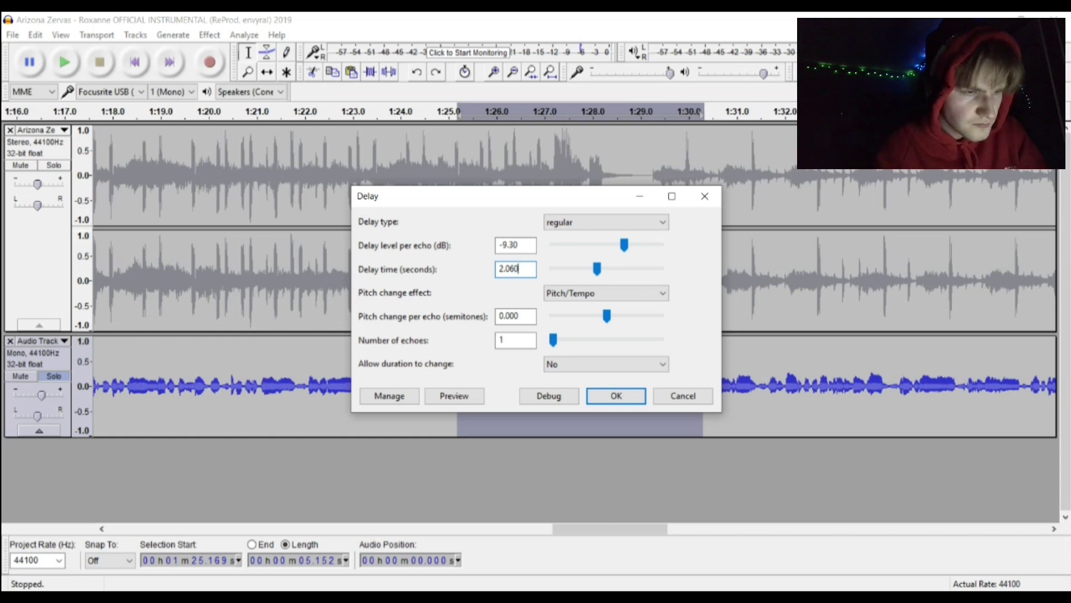
drag(625, 245, 608, 244)
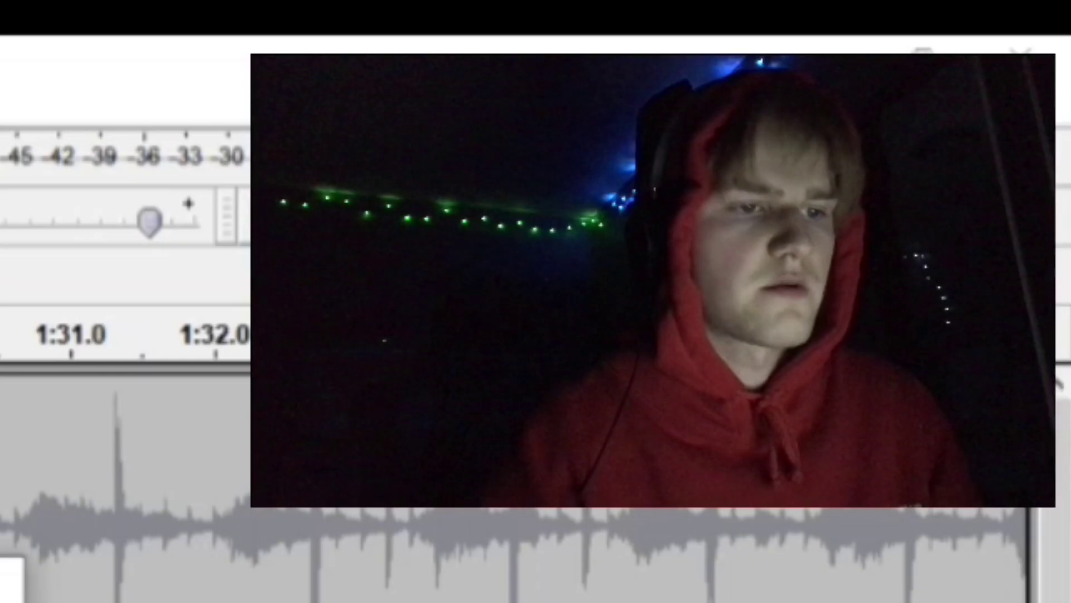
drag(606, 245, 631, 245)
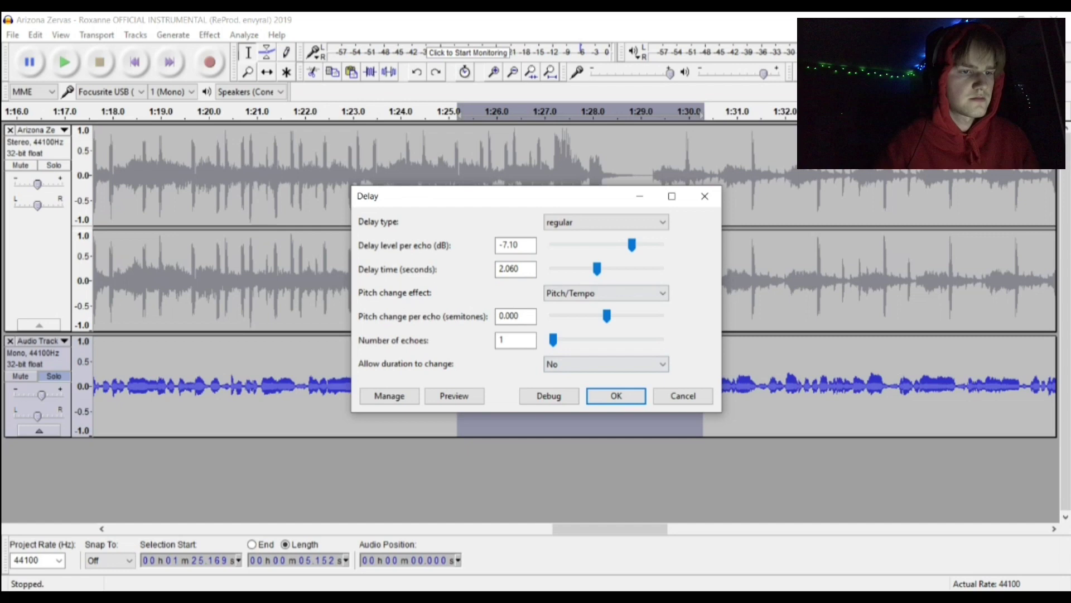
click(624, 398)
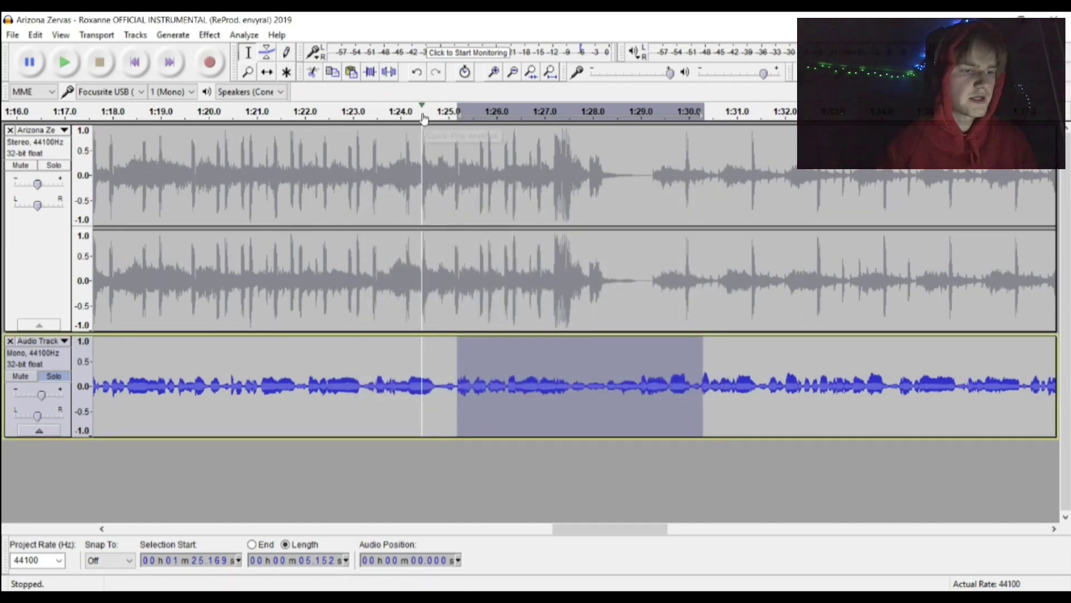
Play the delayed vocals from about 1:24 and examine the waveforms around and after the delayed section
click(423, 111)
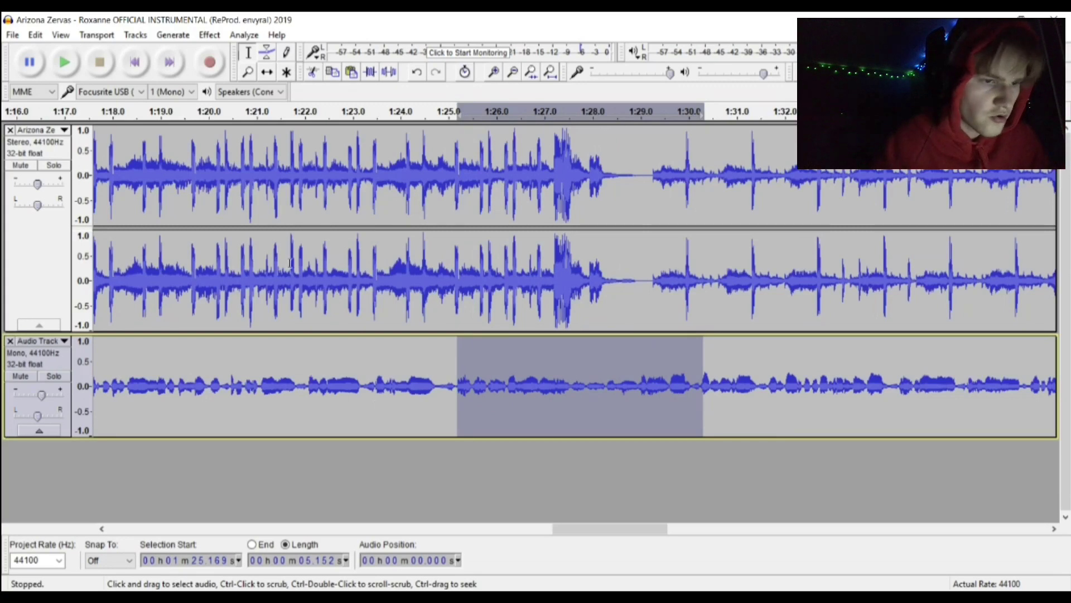
click(512, 72)
click(512, 72)
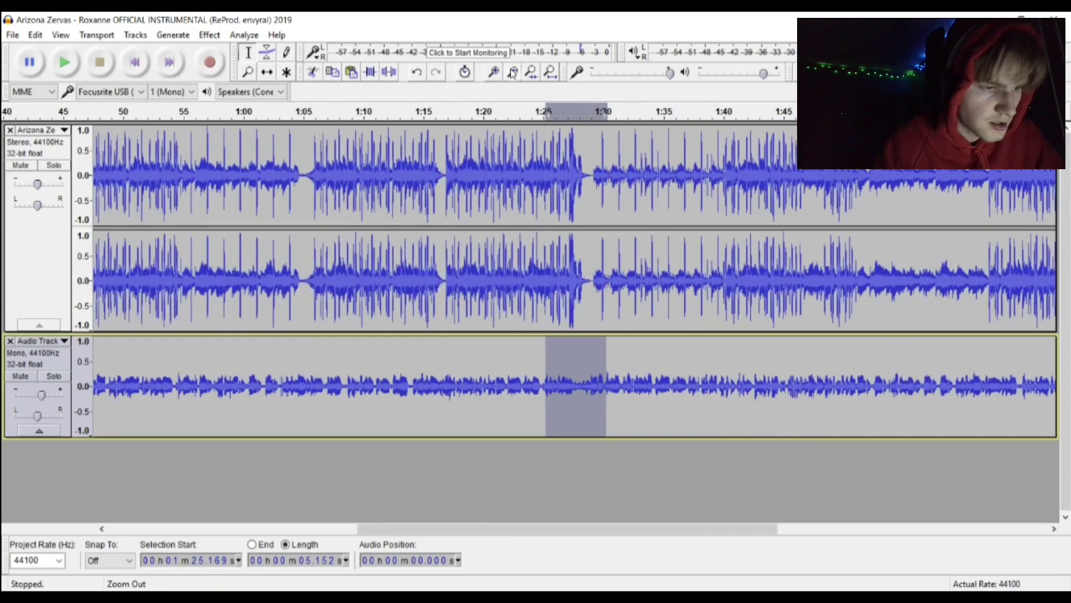
click(493, 72)
click(493, 71)
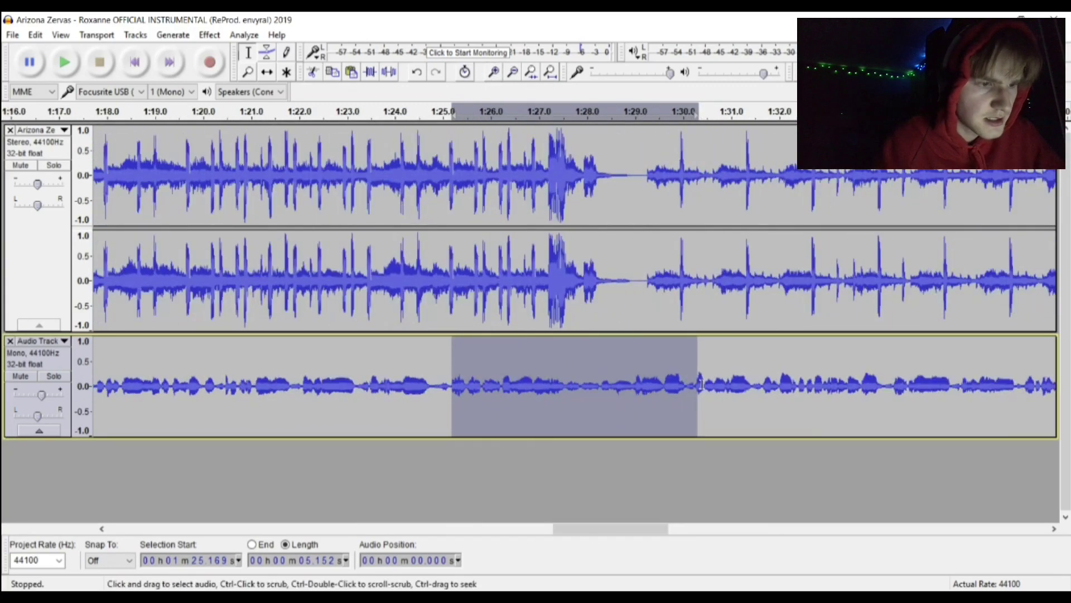
drag(630, 529, 663, 528)
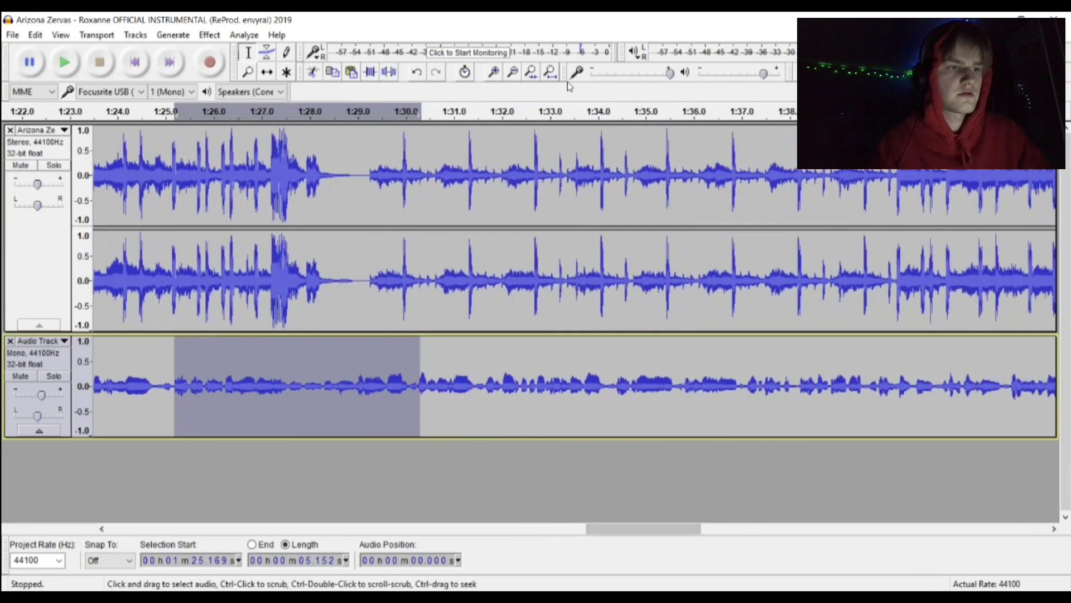
click(518, 74)
click(519, 74)
click(519, 73)
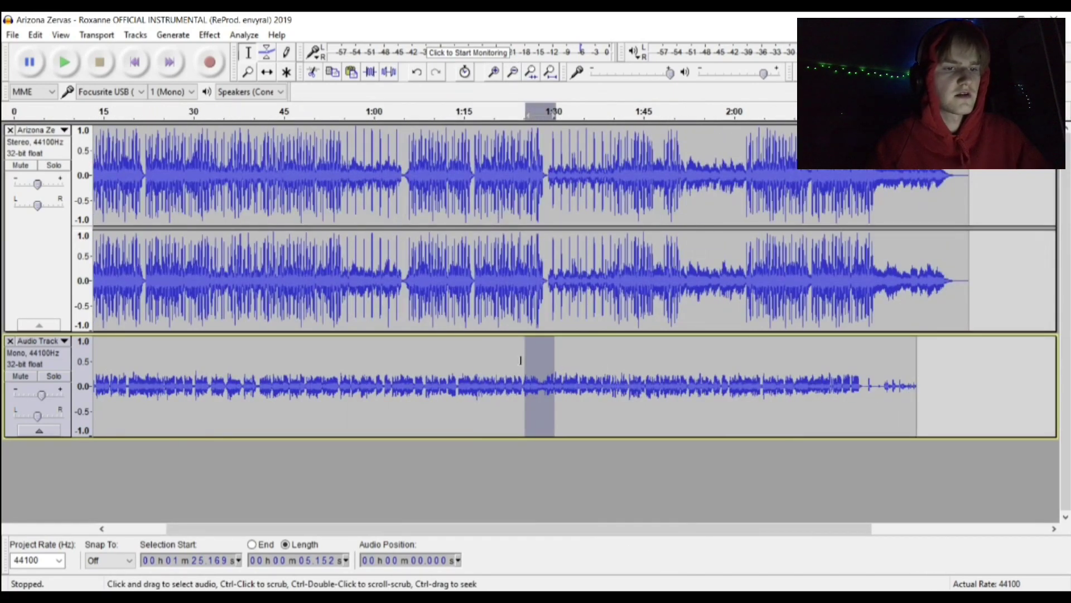
double_click(257, 420)
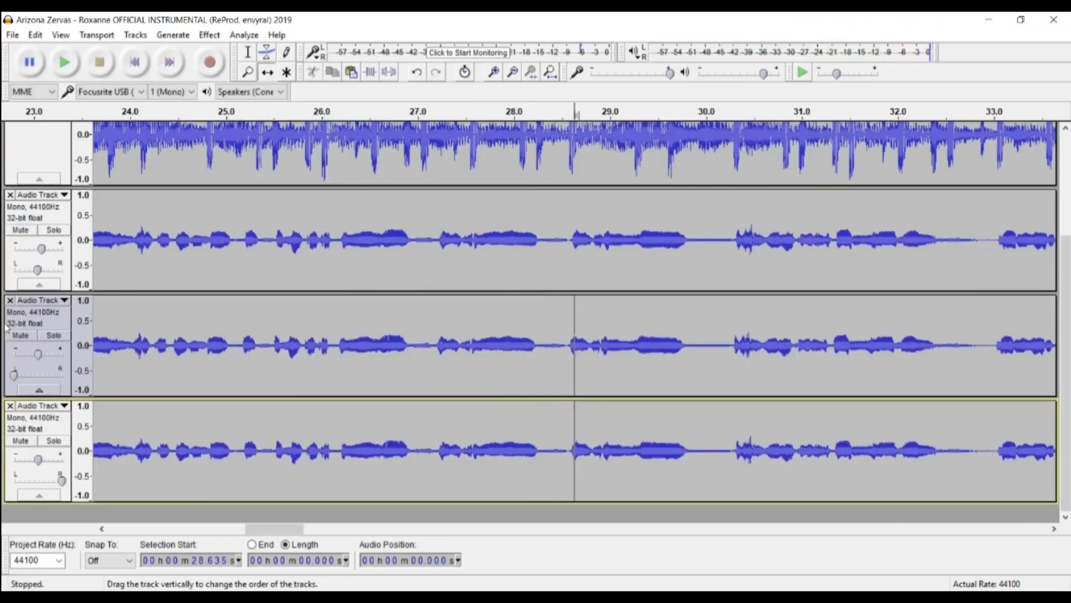
Delete the two duplicate vocal tracks panned left and right, keeping only the original vocal track and the instrumental
click(11, 401)
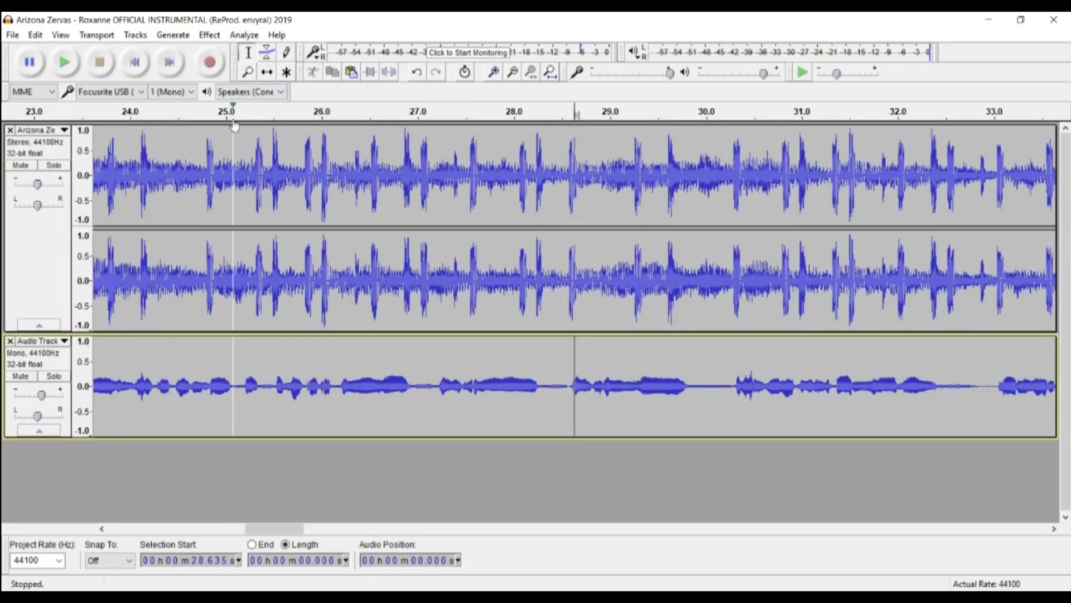
click(513, 74)
click(513, 74)
click(514, 74)
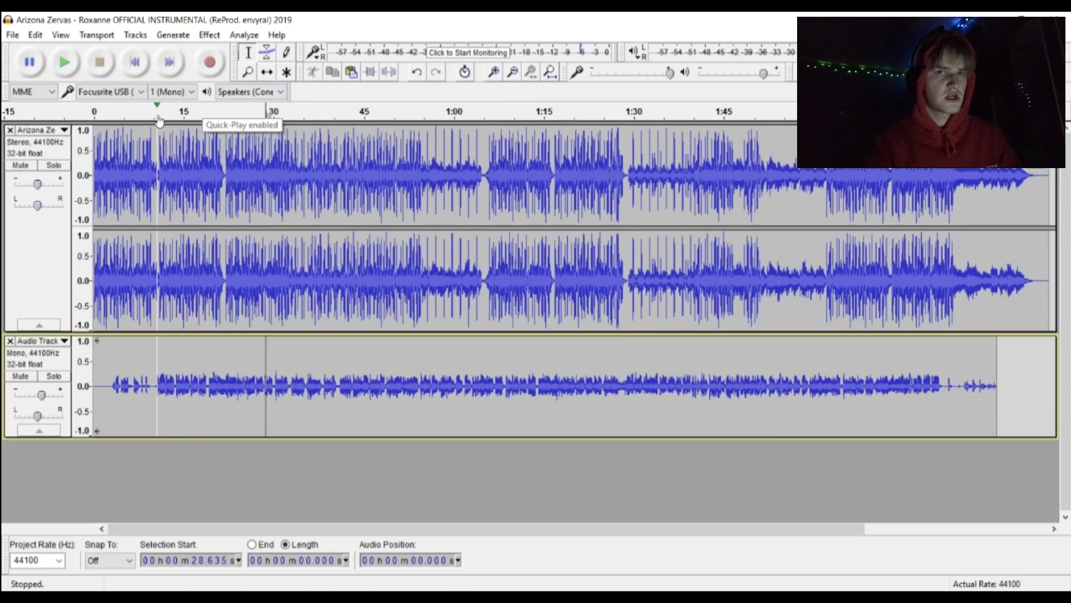
click(209, 35)
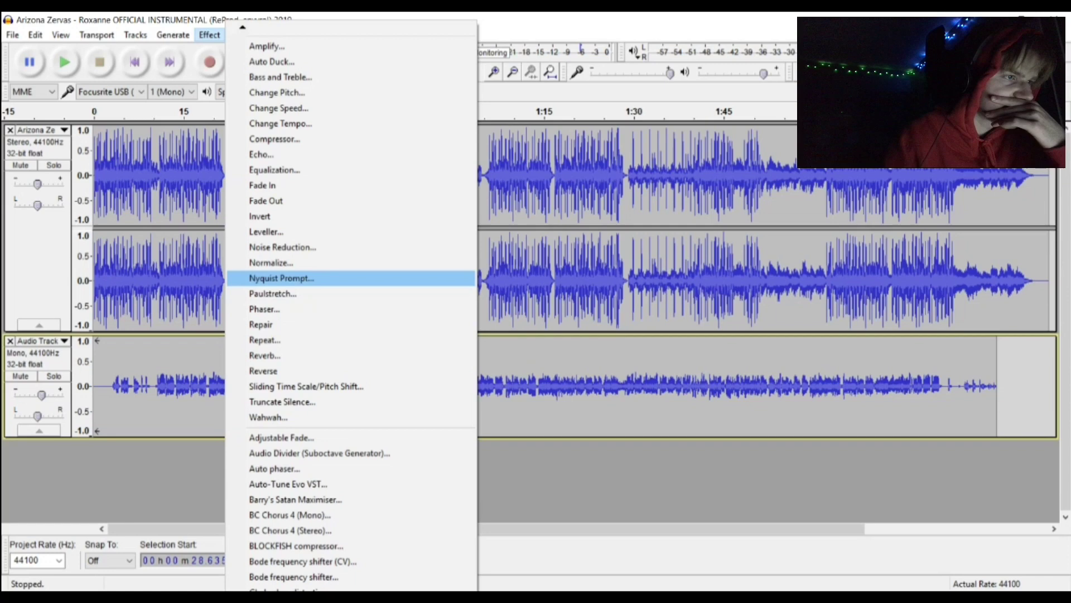
click(204, 36)
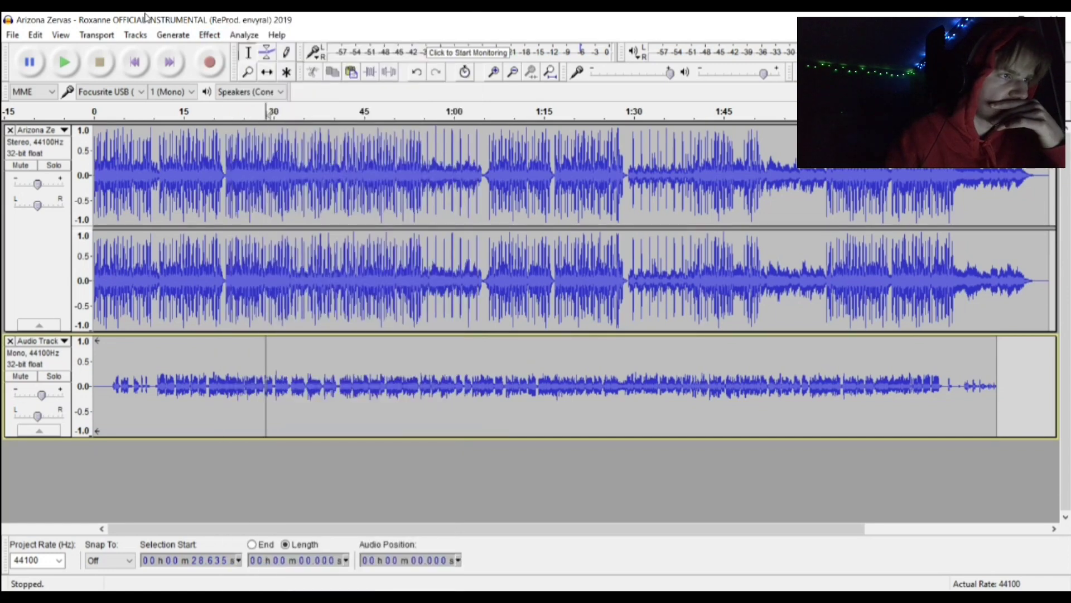
click(204, 35)
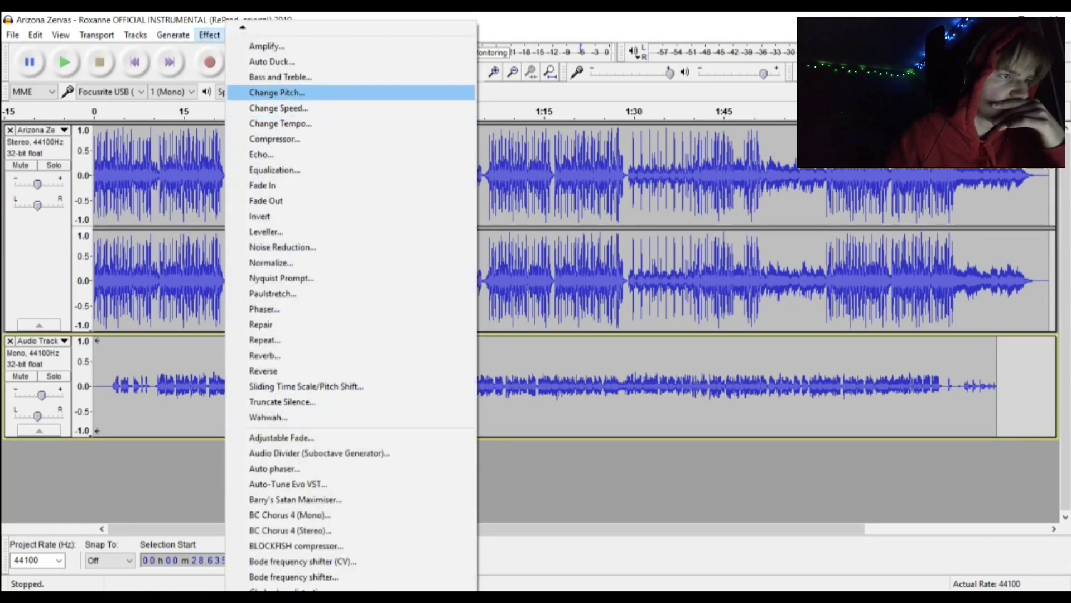
click(265, 355)
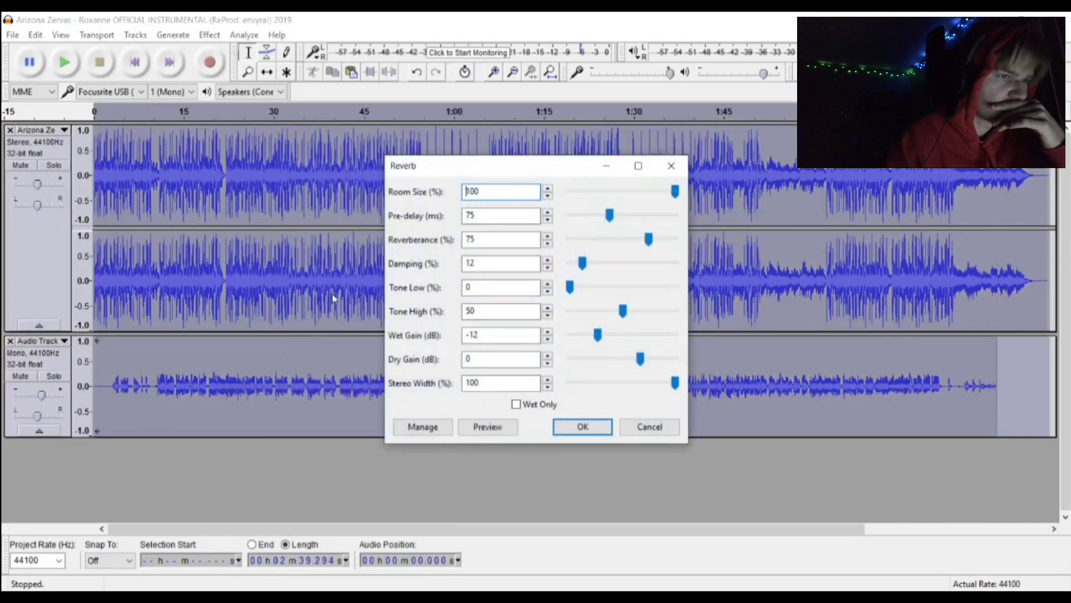
key(Return)
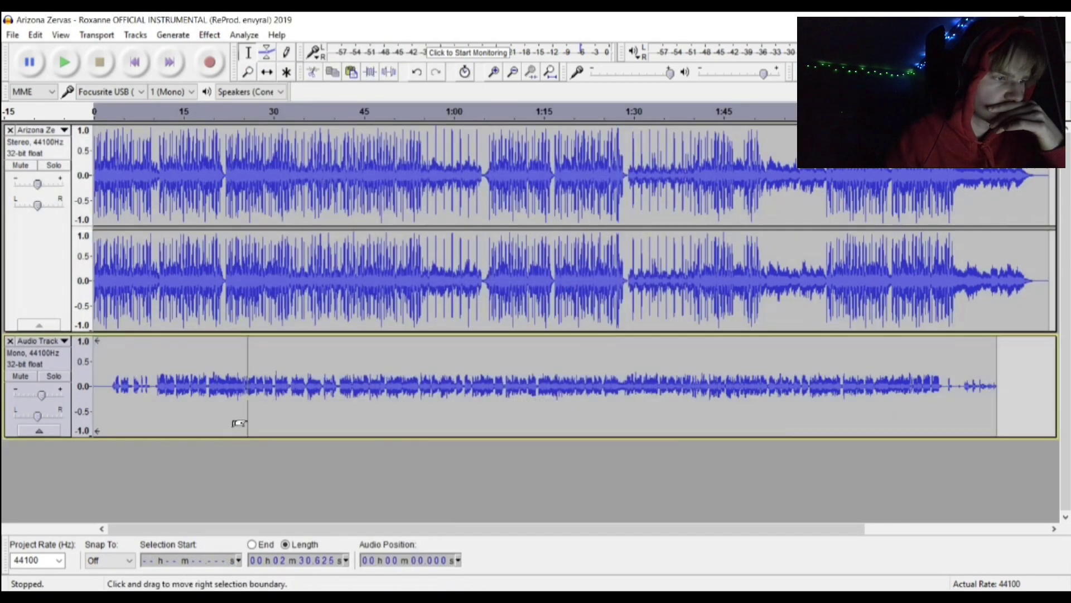
Duplicate a vocal phrase of about 3 s starting at 0:30 onto a new track and shift the copy to start at about 39.4 s
drag(274, 375, 291, 371)
key(ctrl+d)
scroll(311, 367, down, 2)
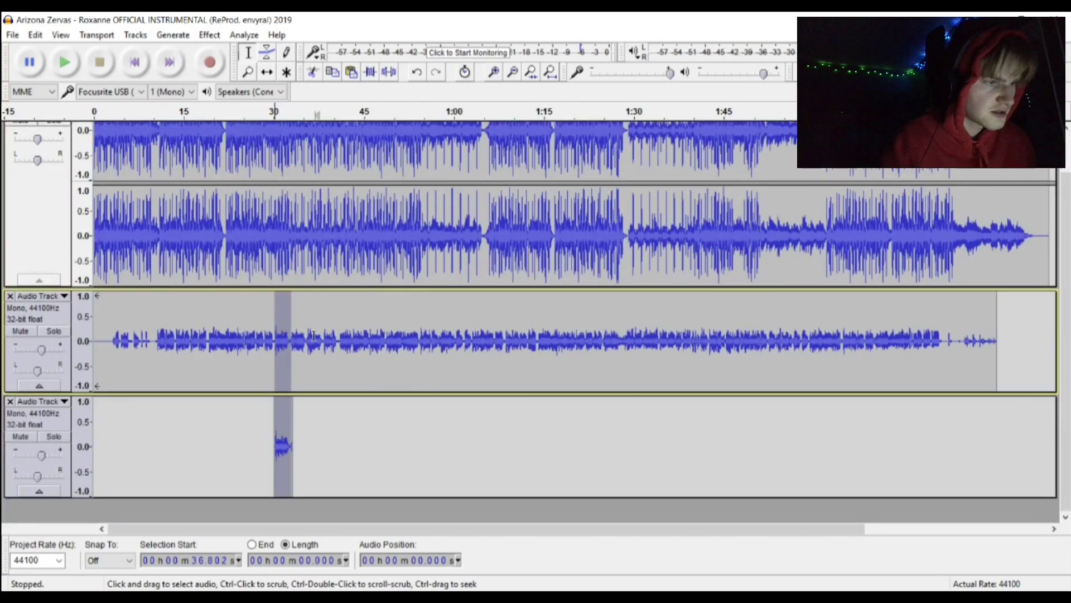
click(314, 363)
click(267, 71)
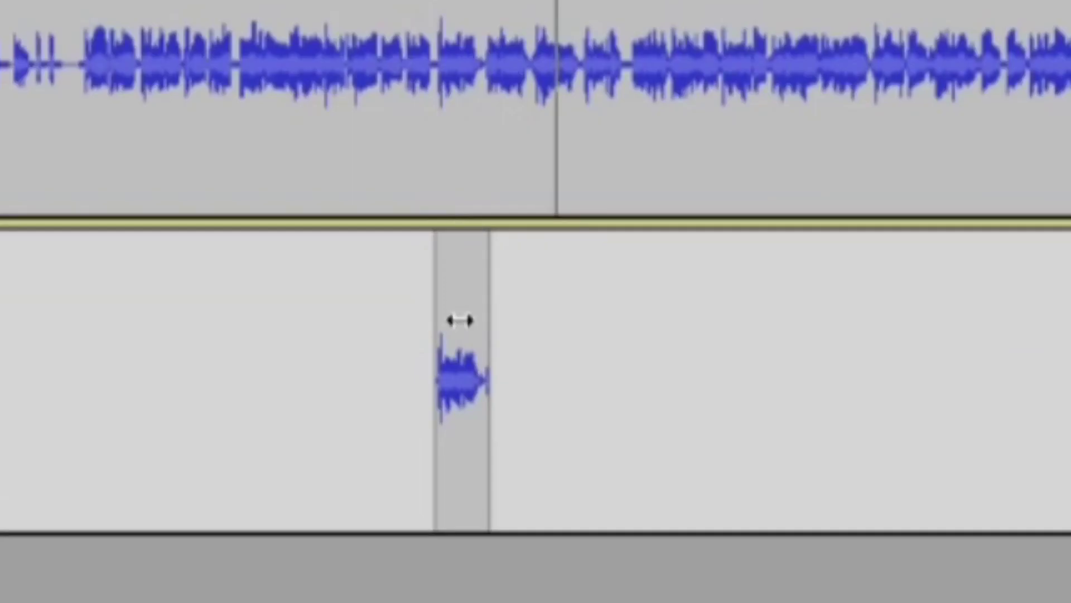
drag(282, 425, 337, 425)
Generate about 1.57 s of silence directly after the shifted vocal clip to extend its end
click(248, 52)
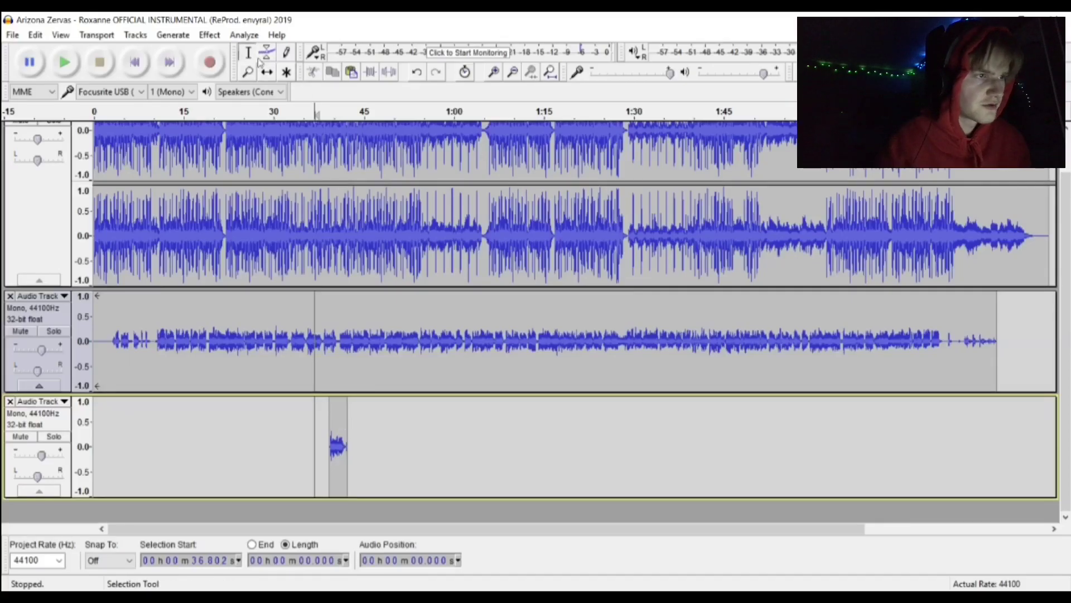
double_click(333, 408)
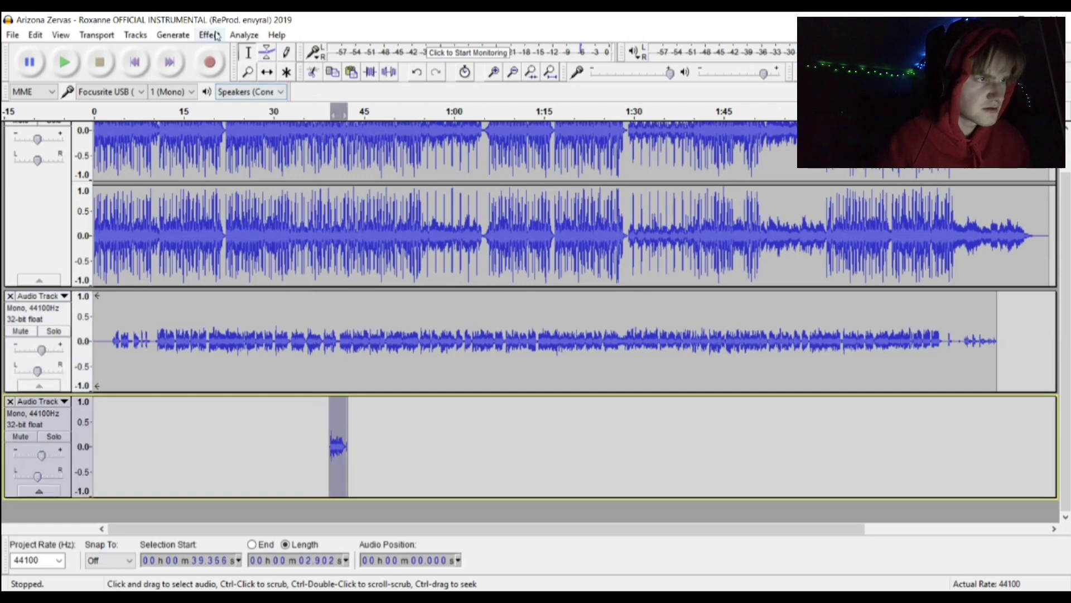
click(494, 71)
click(210, 35)
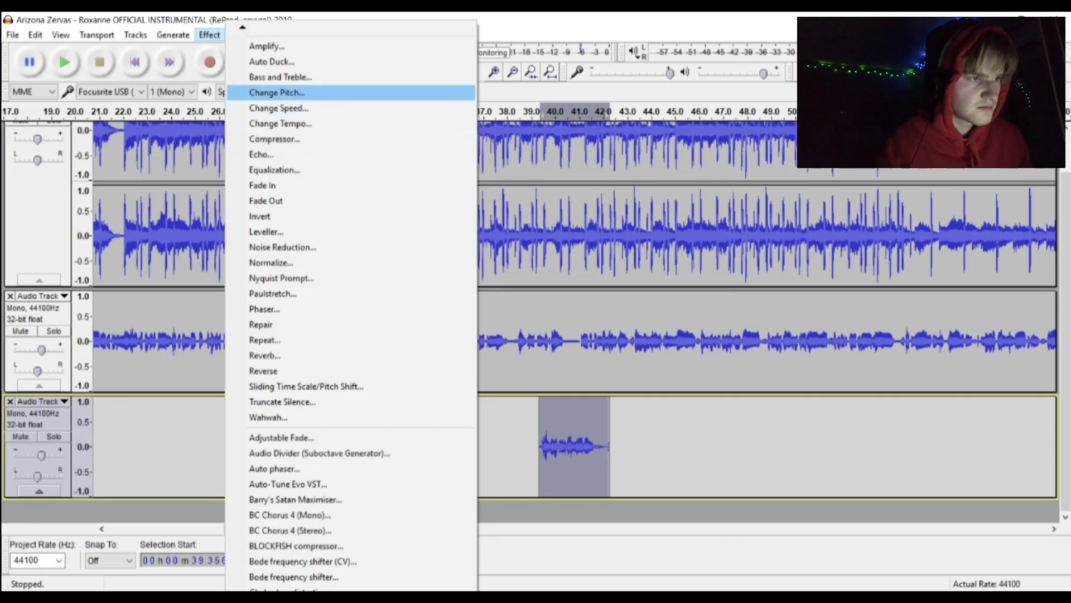
click(607, 490)
click(628, 426)
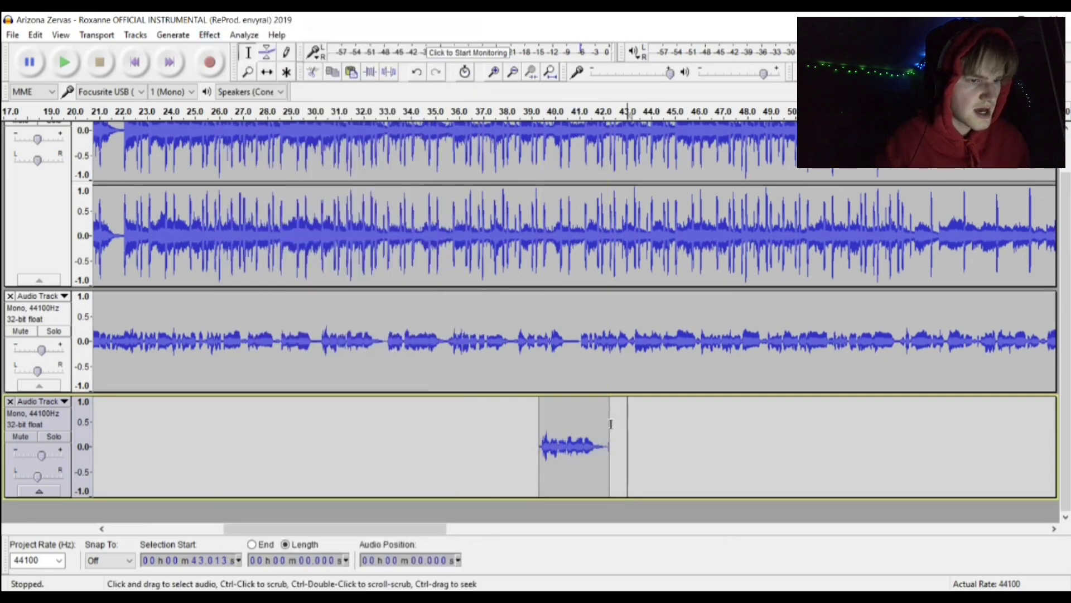
drag(610, 426, 647, 424)
click(177, 34)
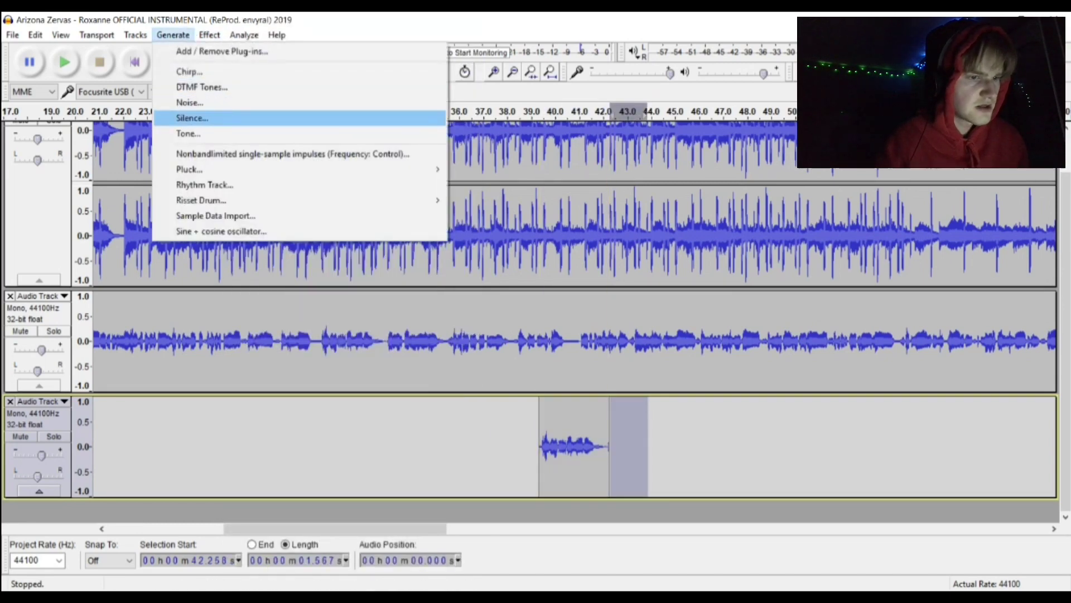
click(184, 118)
key(Return)
Apply Reverb to the whole extended clip including its silence, with 100% room size, 97 ms pre-delay, 81% reverberance and -12 dB wet gain
click(593, 444)
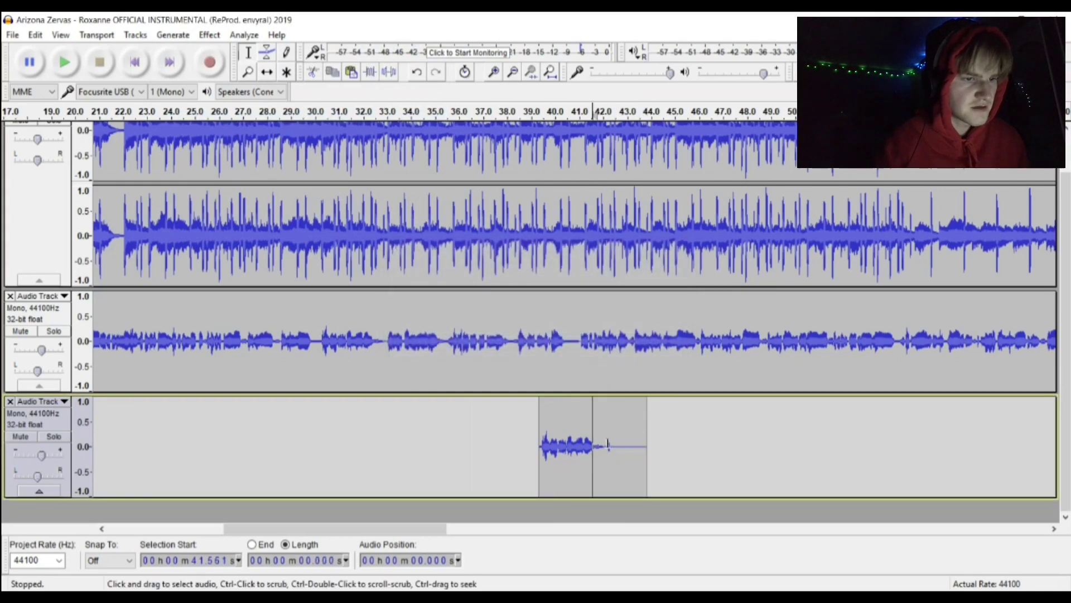
drag(539, 429, 781, 447)
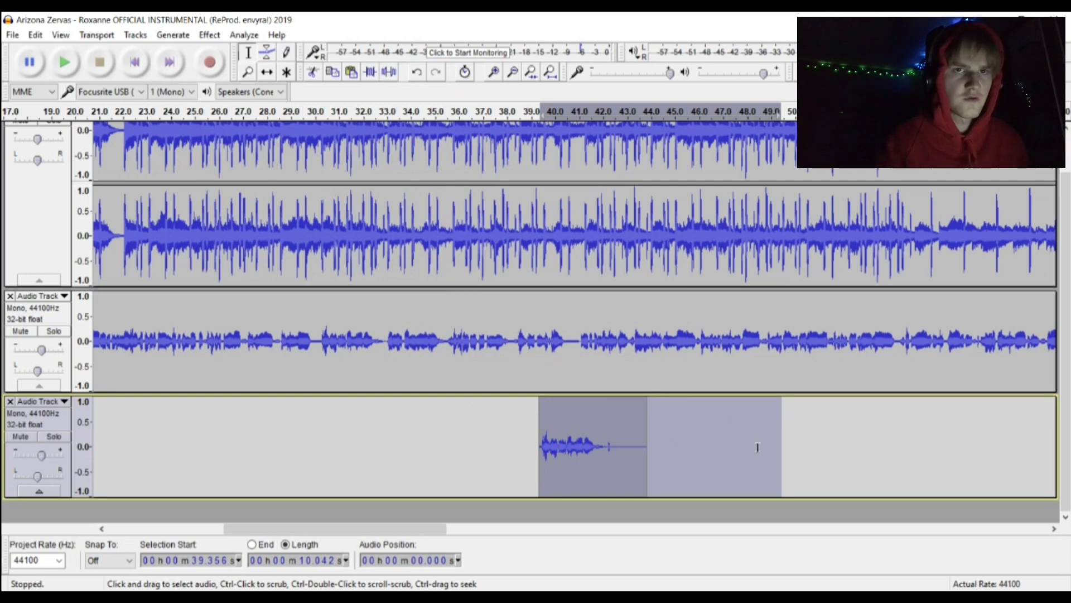
click(639, 429)
drag(644, 432, 539, 435)
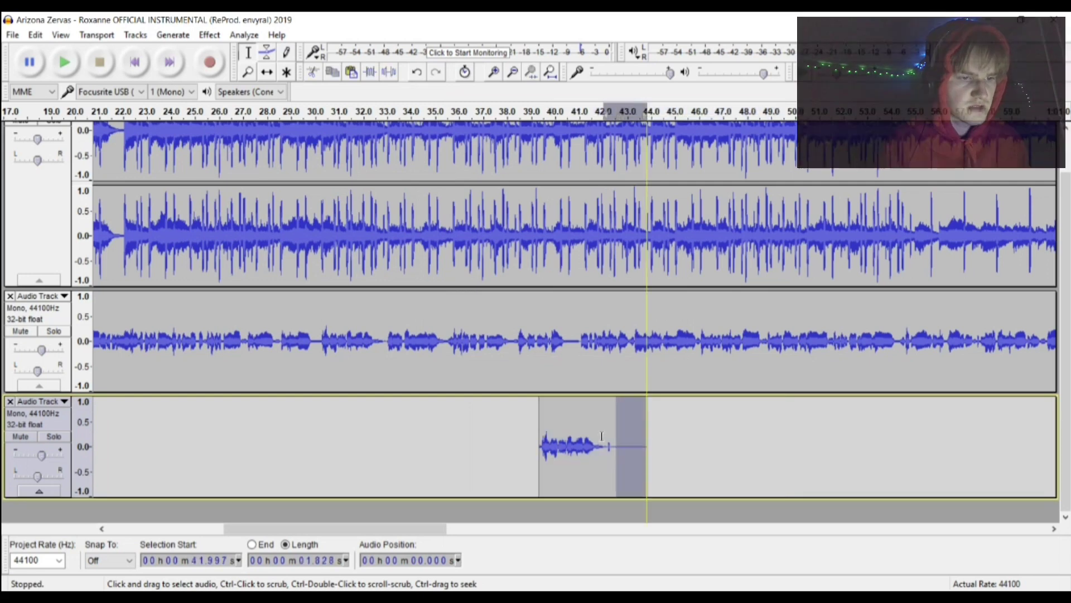
click(210, 34)
click(279, 386)
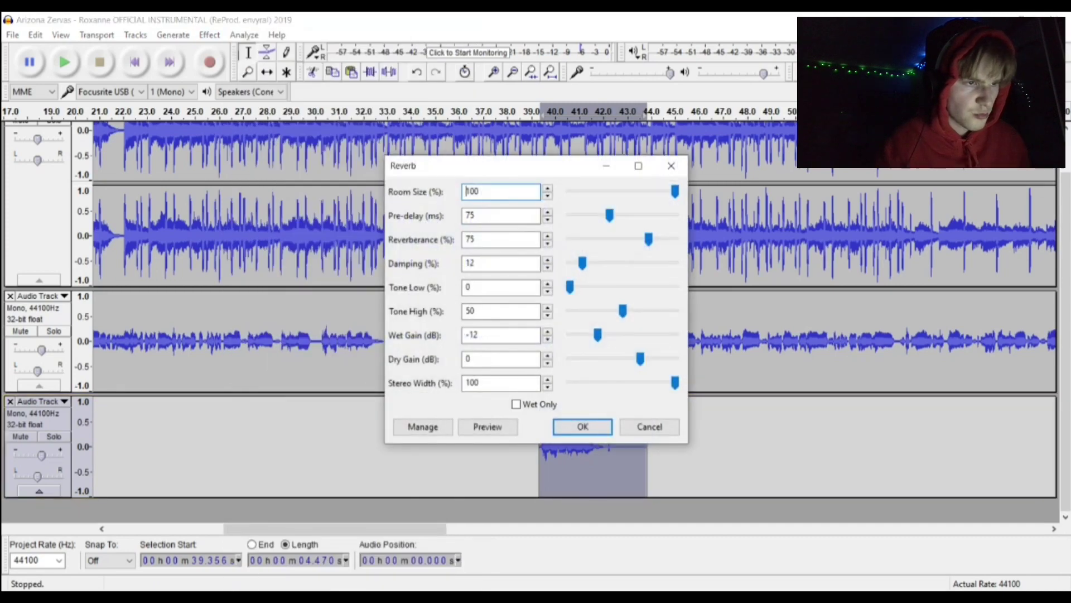
drag(609, 215, 655, 239)
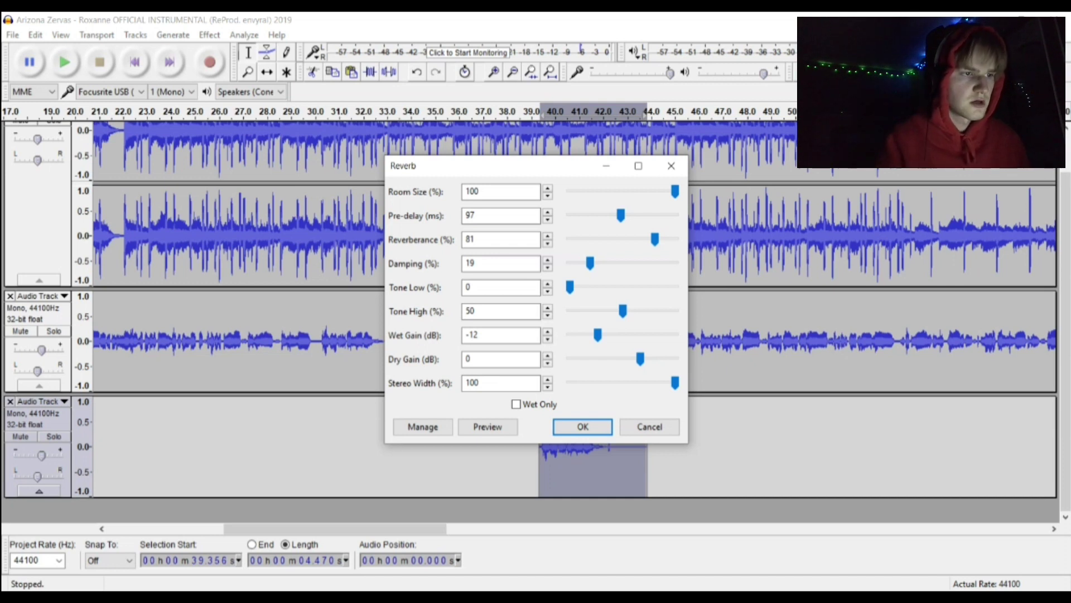
mouse_move(590, 263)
mouse_down()
mouse_move(576, 263)
mouse_move(588, 263)
mouse_up()
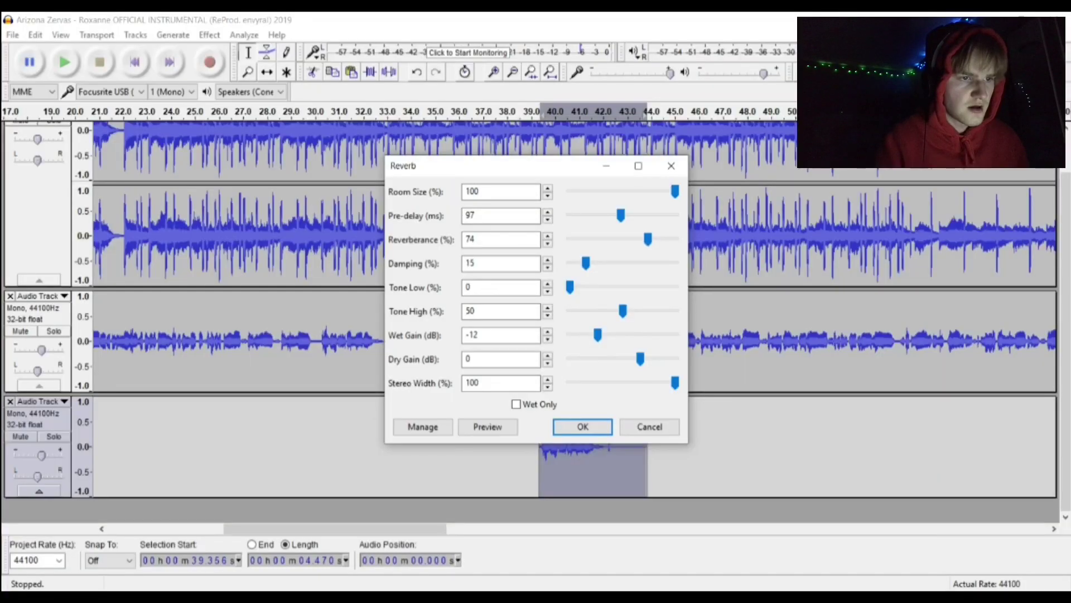
click(582, 426)
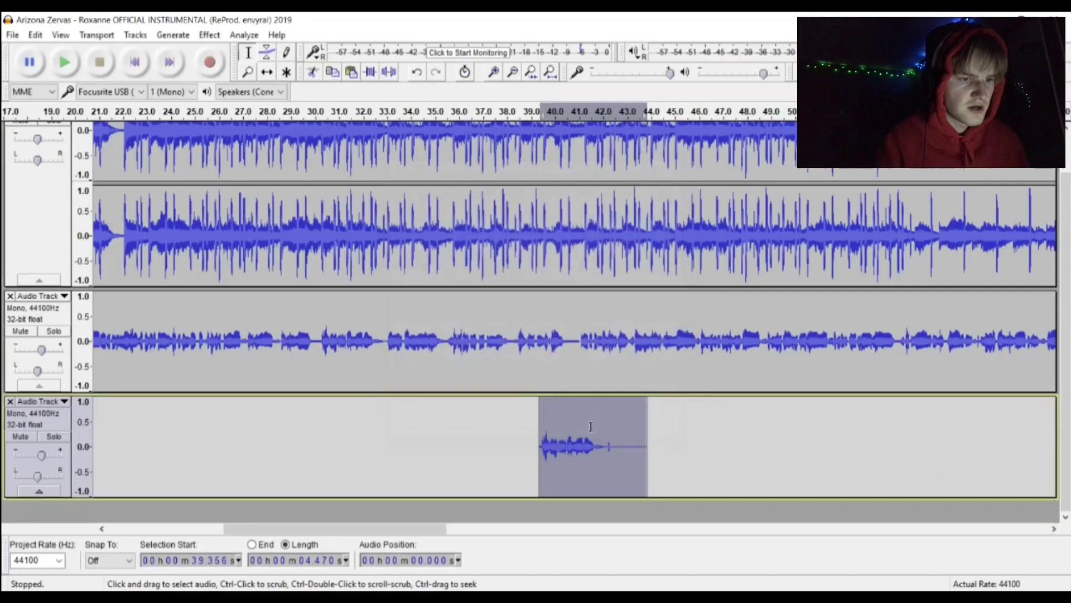
Examine the reverb tail at the end of the extended clip and compare it with the gaps between phrases on the main vocal track
drag(598, 450, 616, 455)
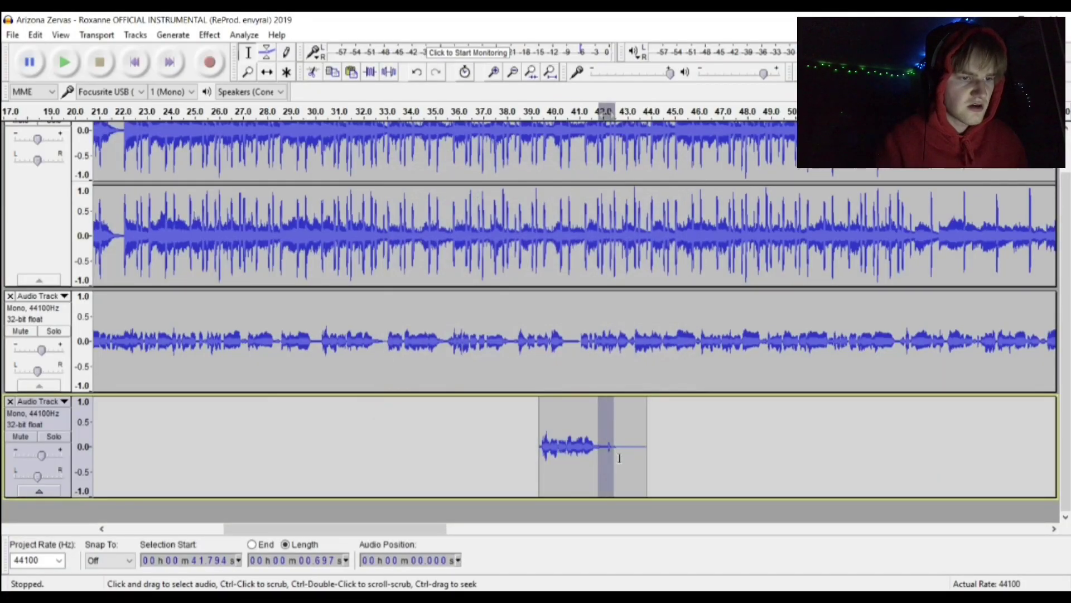
click(619, 456)
click(566, 331)
click(506, 330)
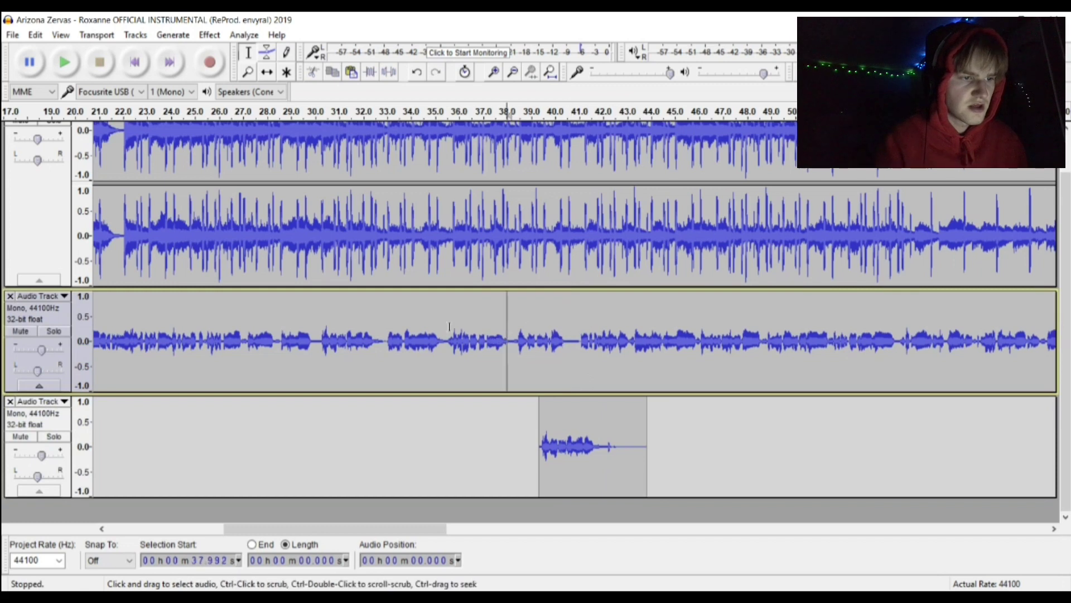
click(450, 330)
drag(376, 329, 382, 330)
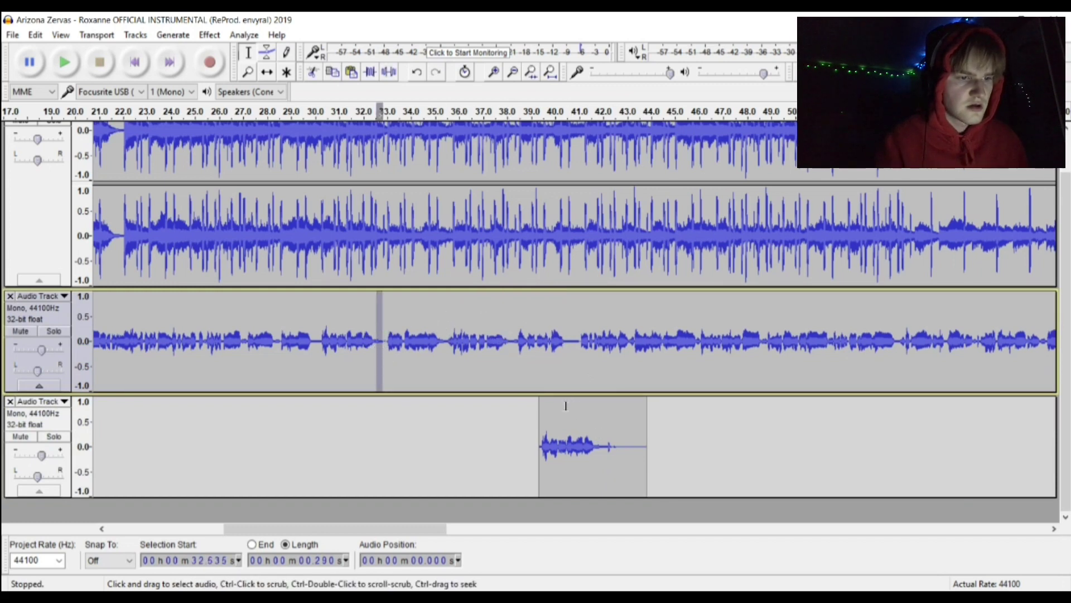
drag(594, 430, 626, 430)
Remove the track holding the duplicated vocal clip, keeping the instrumental and the main vocal track
click(345, 357)
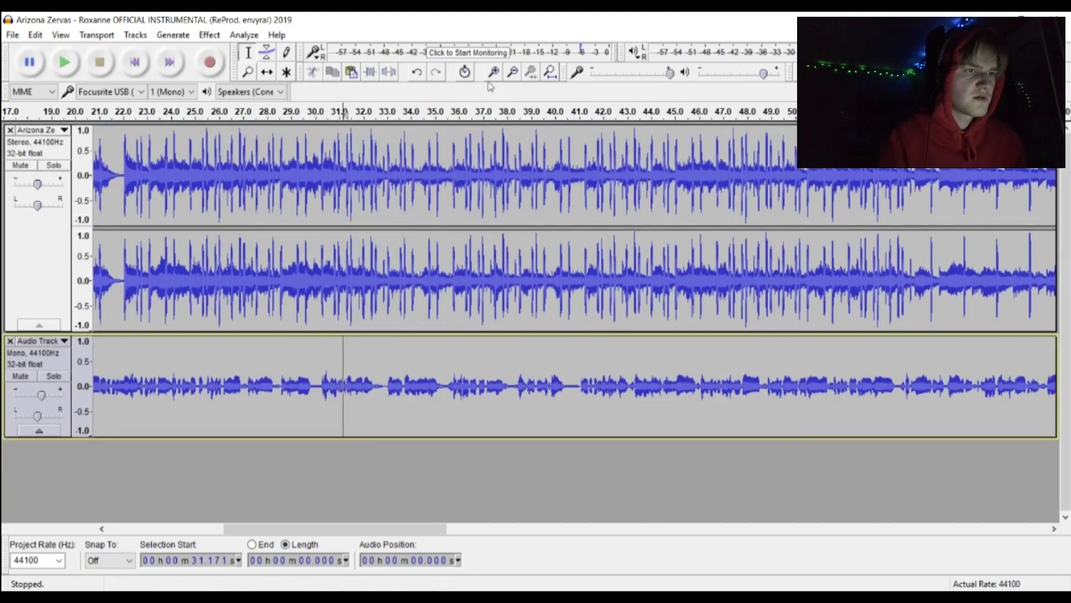
click(513, 72)
click(512, 72)
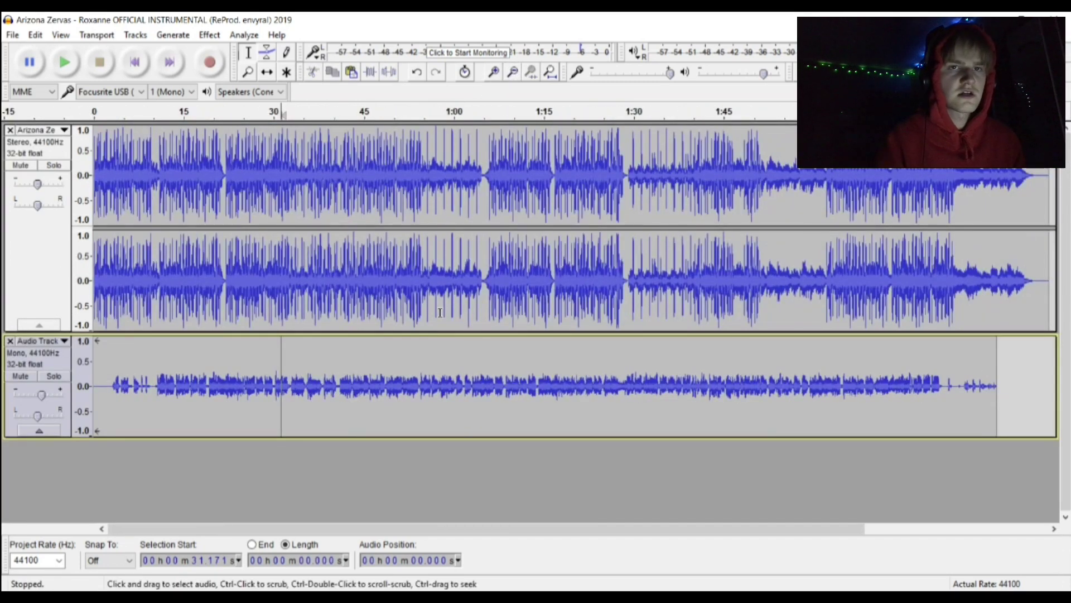